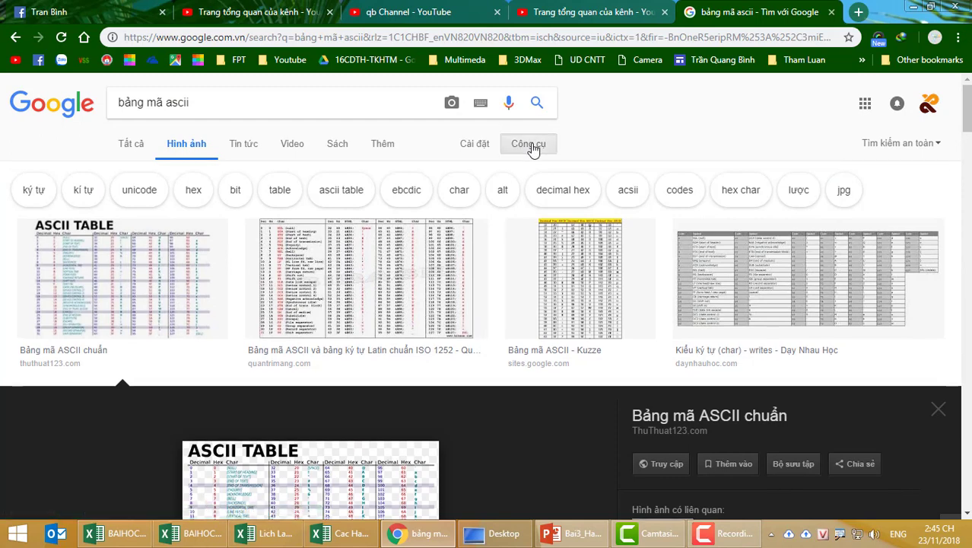
# Step: Filter the image results for "bảng mã ascii" to the large size (Lớn)
pyautogui.click(531, 145)
pyautogui.click(491, 170)
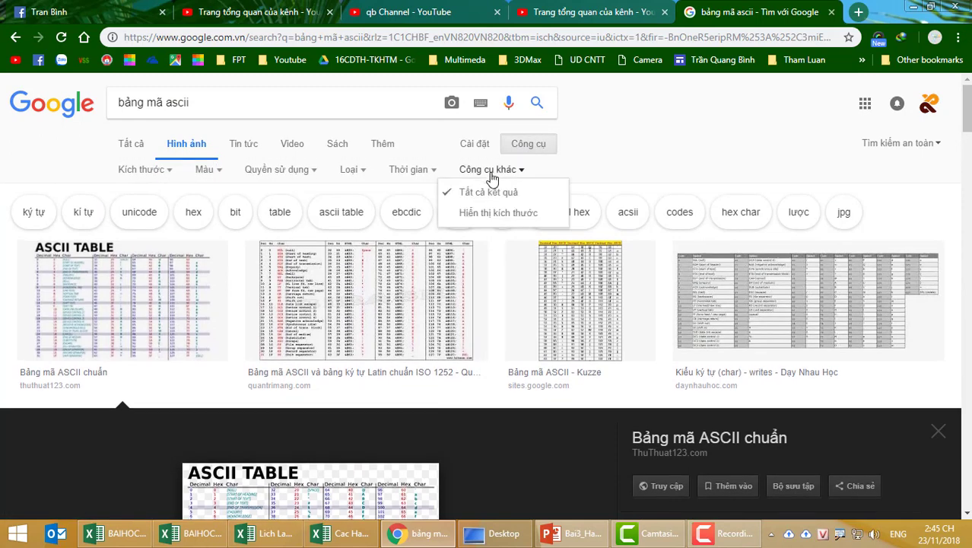
pyautogui.click(168, 172)
pyautogui.click(173, 219)
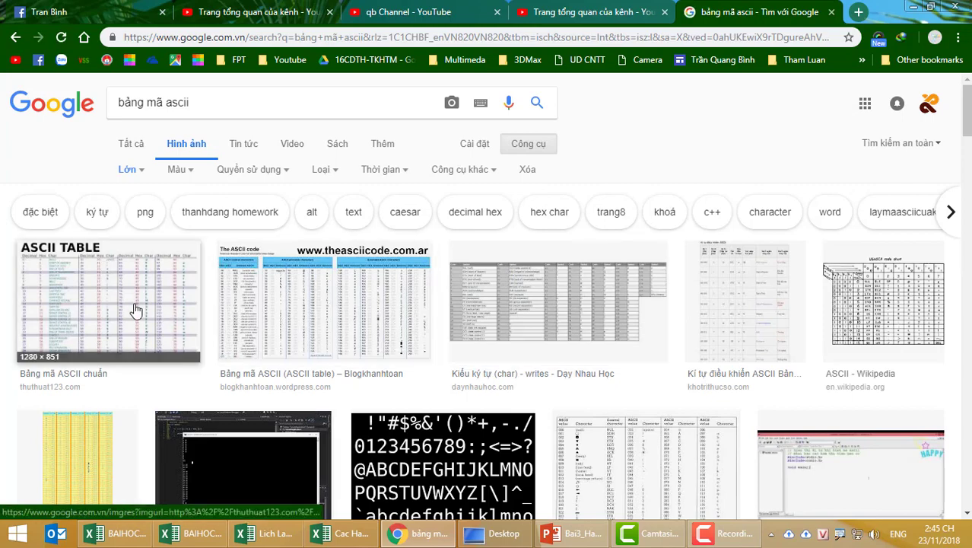
# Step: Save the "Bảng mã ASCII chuẩn" image to the Desktop as bang-ma-ascii_050045.png and open the downloaded file
pyautogui.click(135, 311)
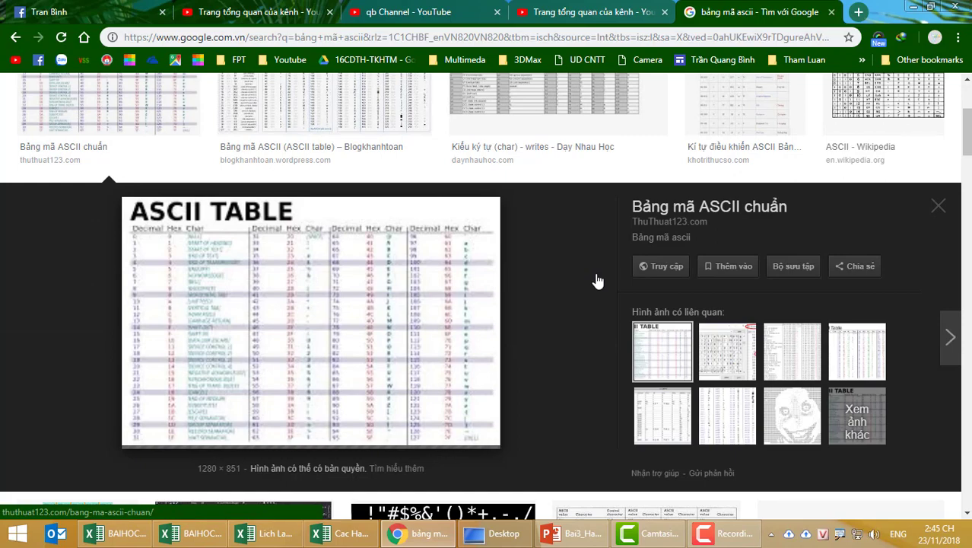
pyautogui.rightClick(407, 276)
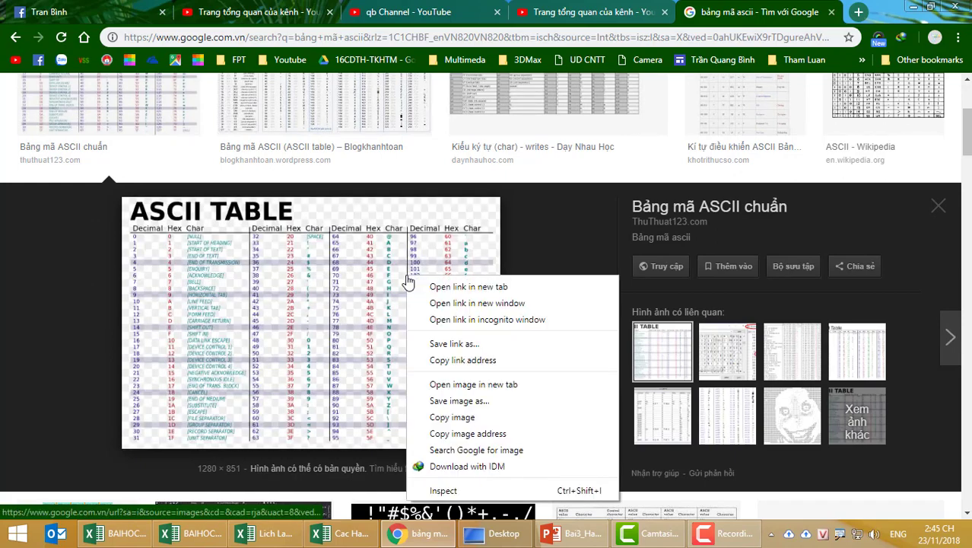
pyautogui.click(451, 400)
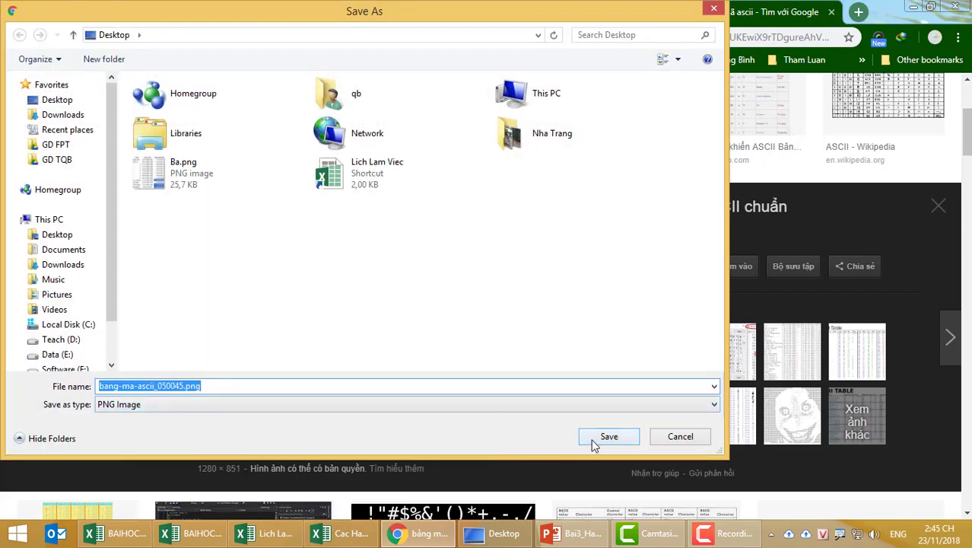
pyautogui.click(608, 436)
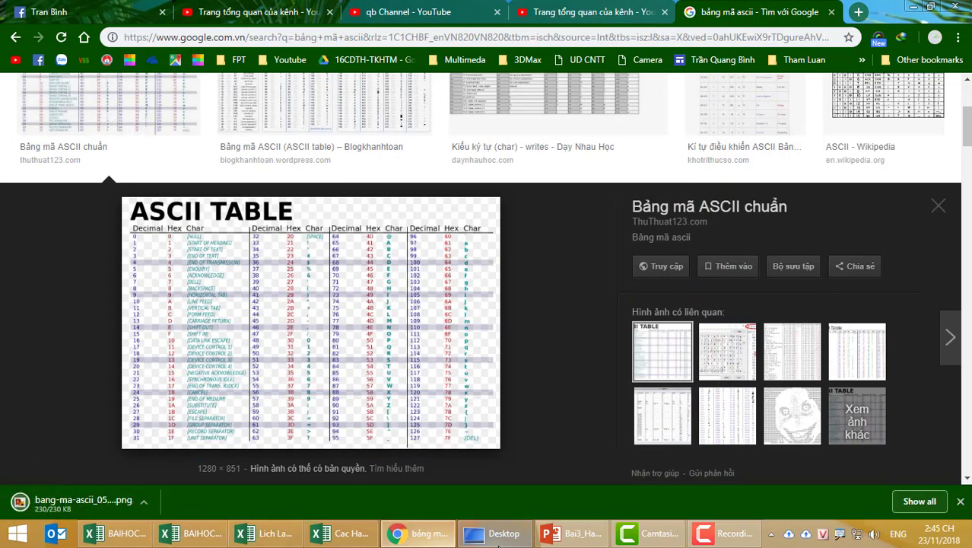
pyautogui.click(60, 507)
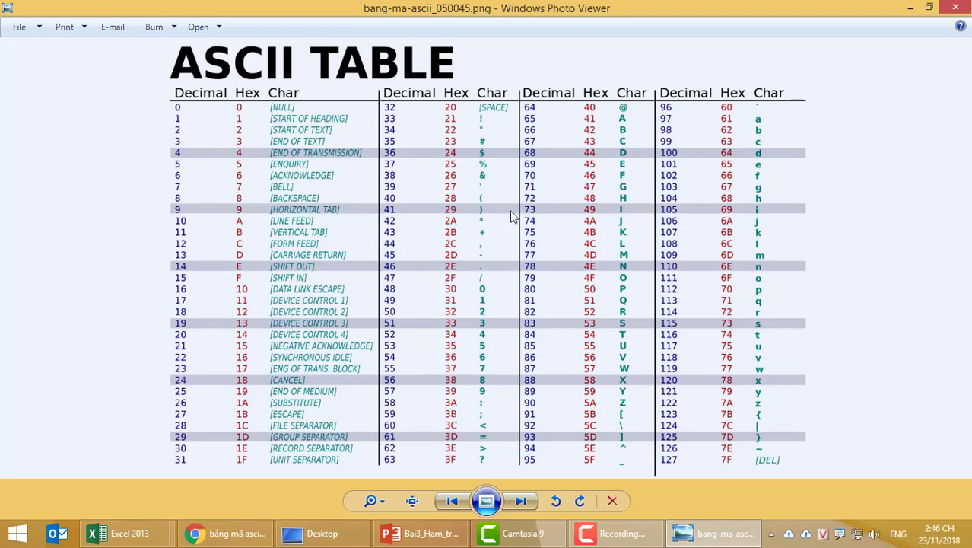
# Step: Switch to the Excel workbook "Cac Ham Excel Co Ban INT, MOD, SQRT, ABS, ROUND.xls" and select cell I9
pyautogui.moveTo(122, 533)
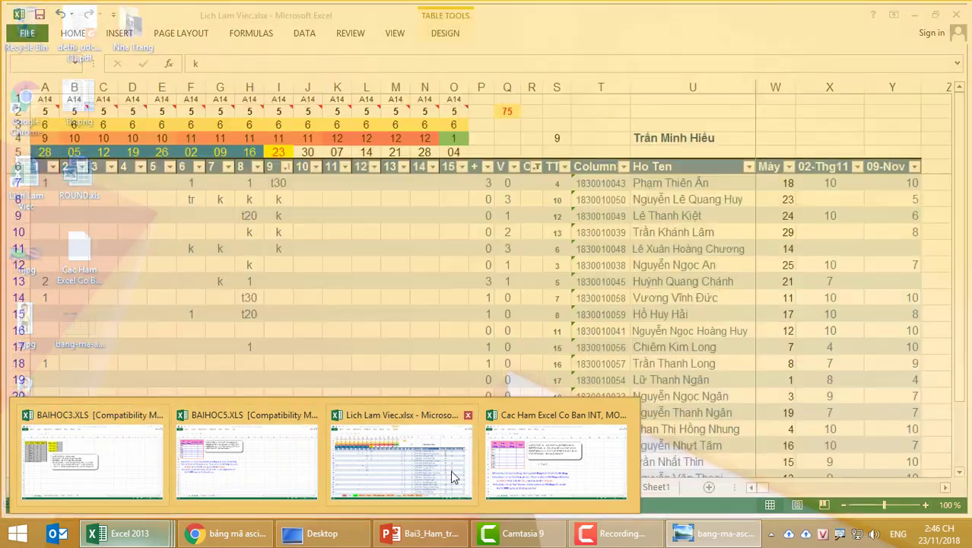
pyautogui.click(490, 464)
pyautogui.click(462, 289)
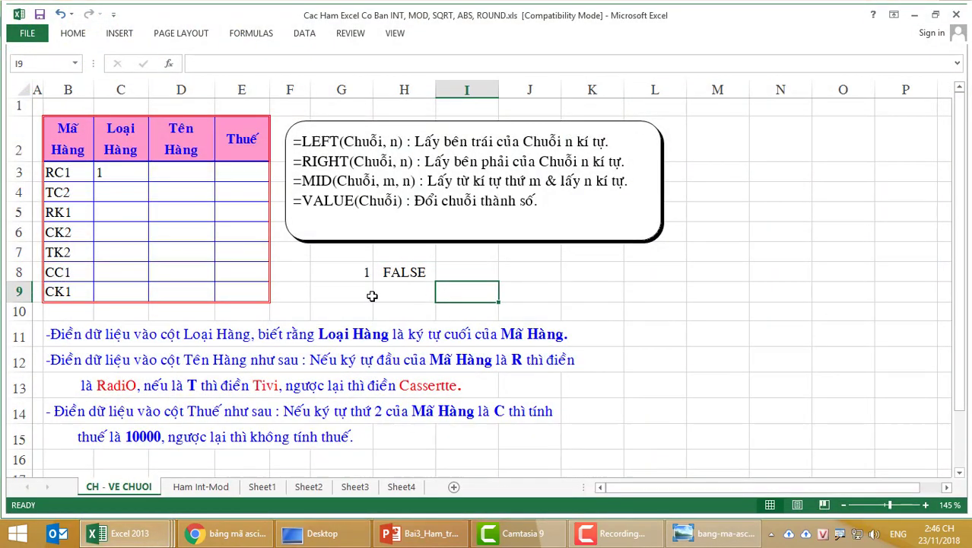
pyautogui.click(365, 299)
pyautogui.click(401, 296)
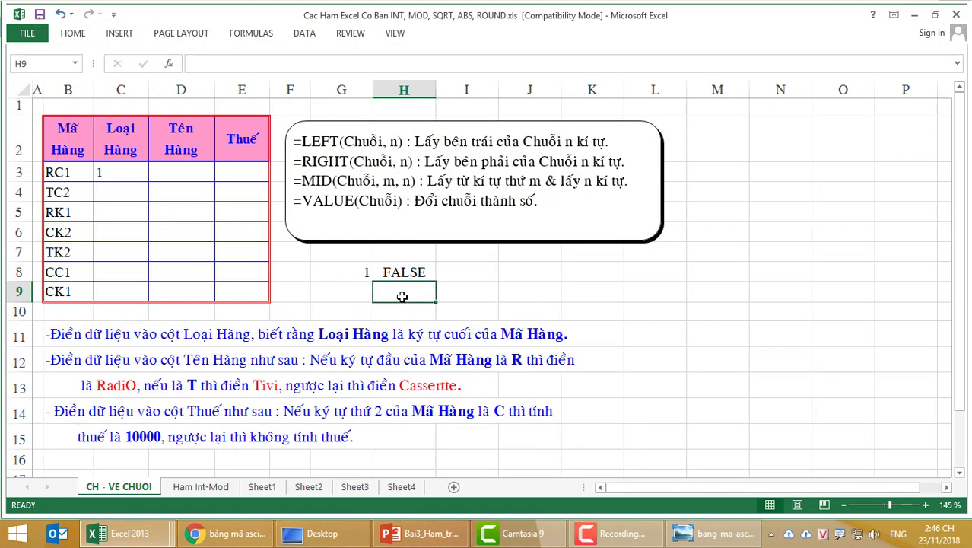
pyautogui.write('=ac')
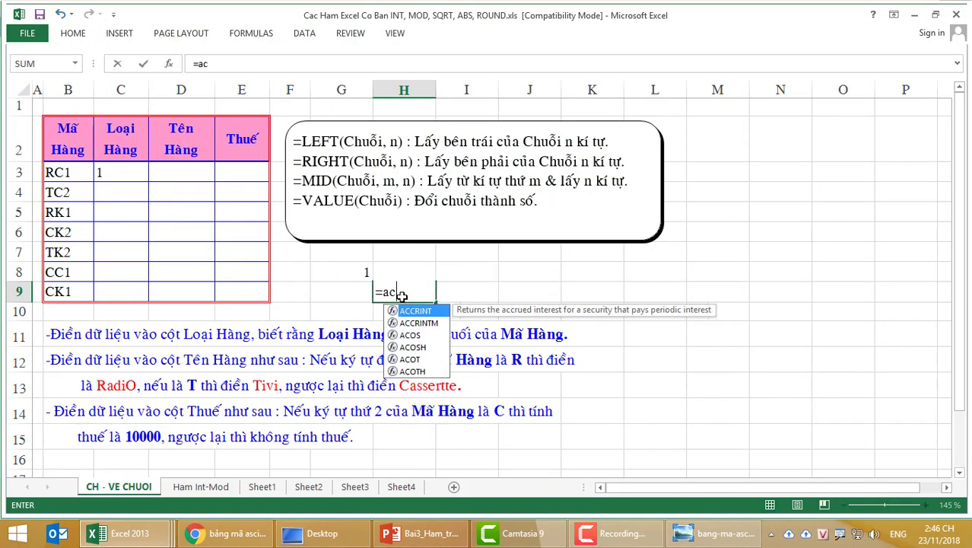
pyautogui.press('Escape')
pyautogui.press('Escape')
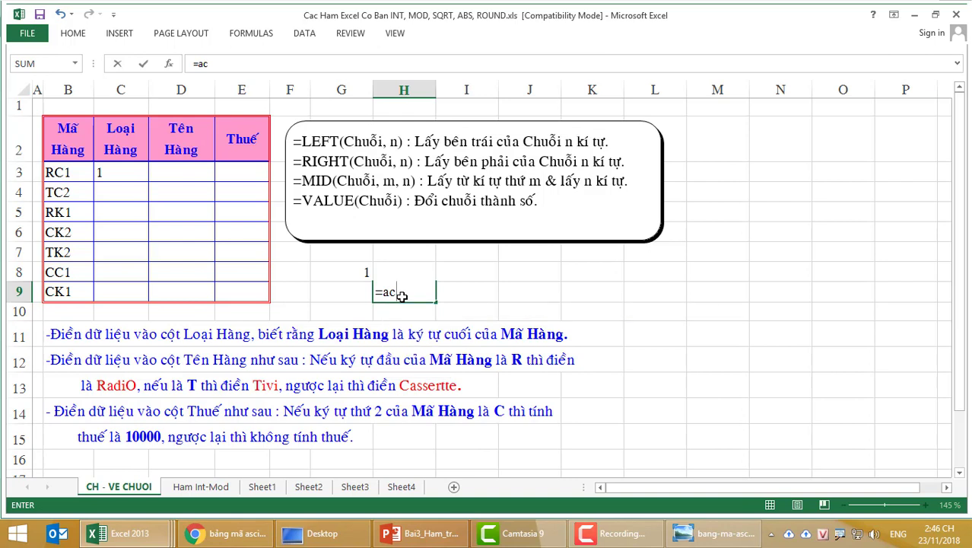
# Step: Check the cells being compared, C3 and G8, and delete the comparison formula in H8
pyautogui.click(338, 273)
pyautogui.click(113, 171)
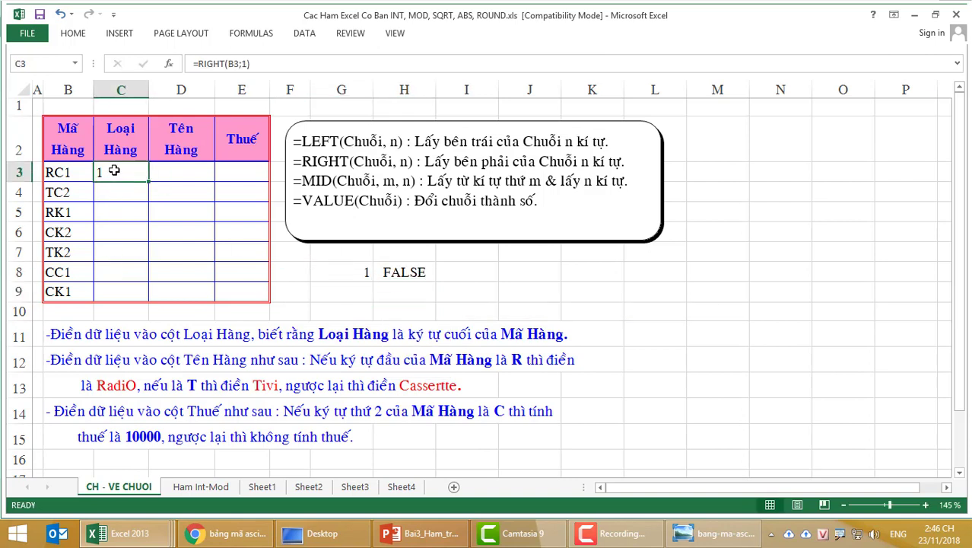
pyautogui.click(358, 273)
pyautogui.click(409, 271)
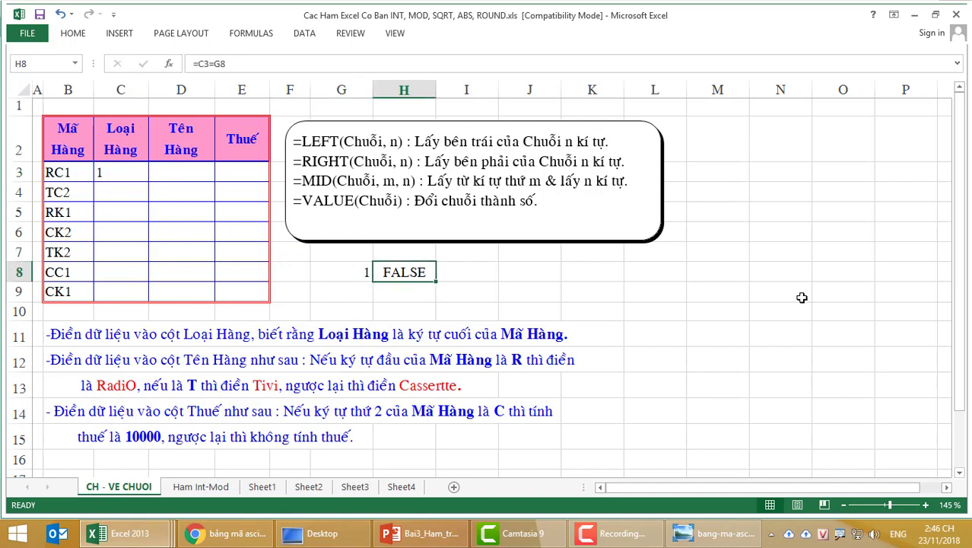
pyautogui.press('Delete')
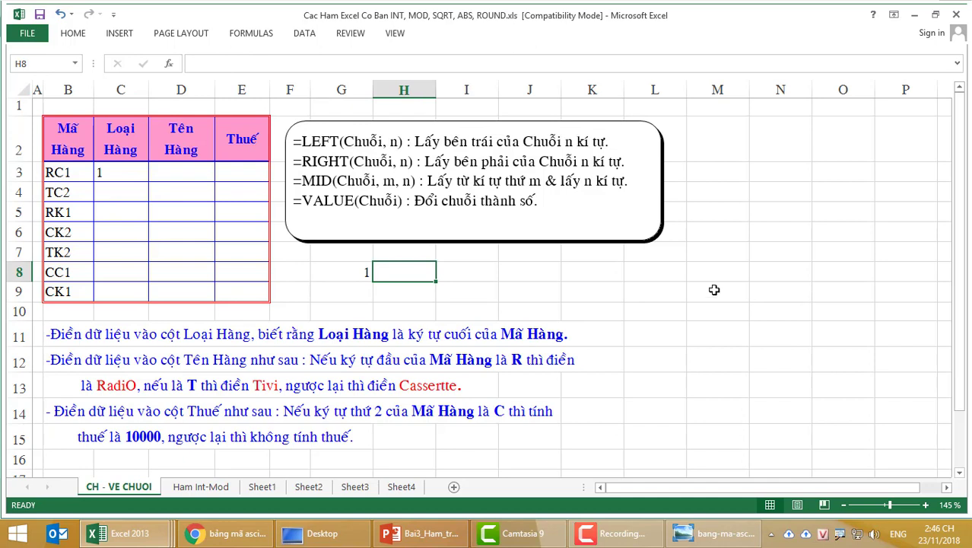
# Step: Fill the RIGHT formula in C3 down the Loại Hàng column to C9
pyautogui.click(135, 173)
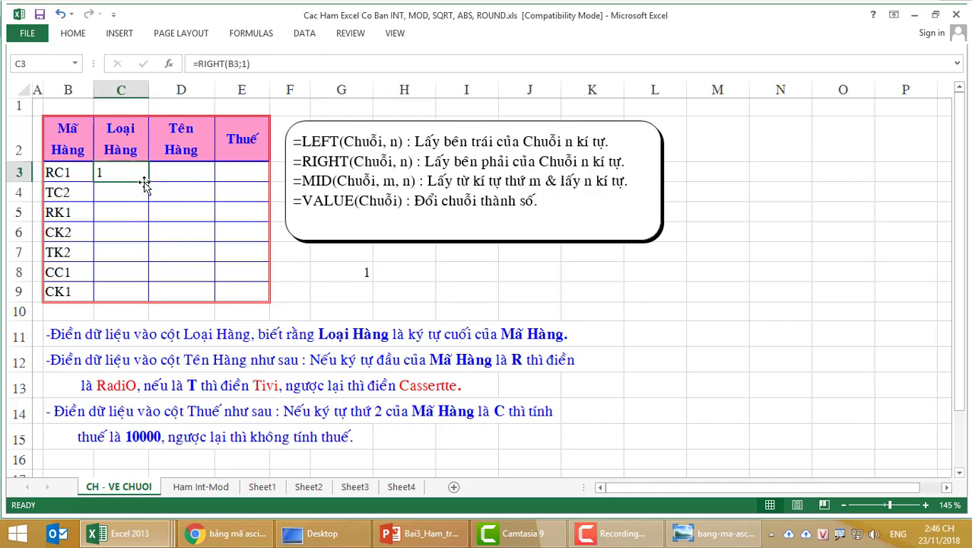
pyautogui.moveTo(145, 180); pyautogui.dragTo(152, 304)
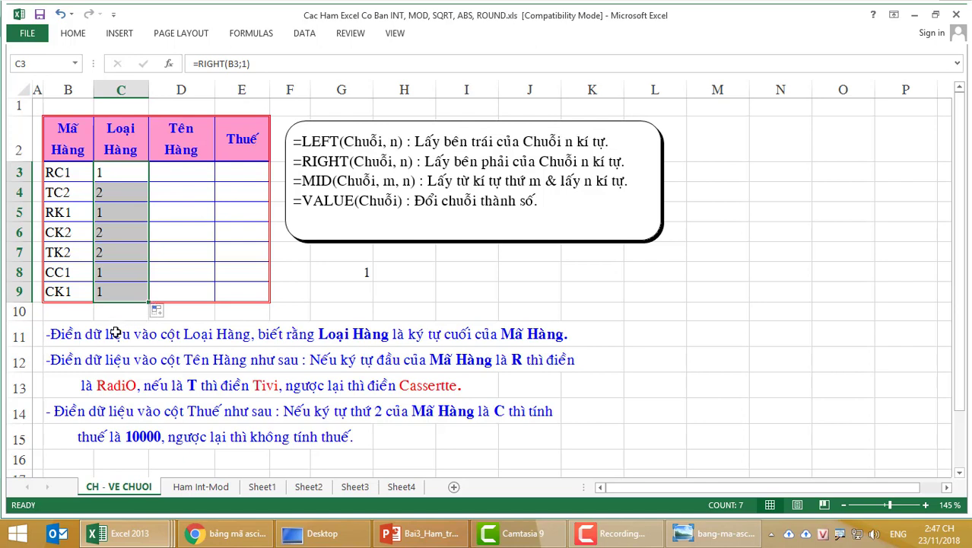
pyautogui.click(88, 358)
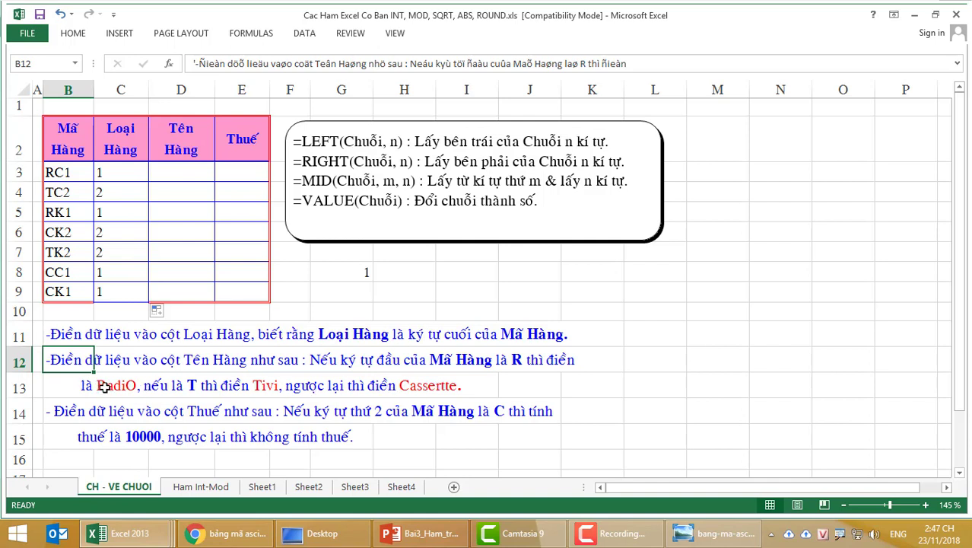
# Step: Start an IF formula in D3 of the Tên Hàng column with the condition LEFT(B3)="R"
pyautogui.click(176, 173)
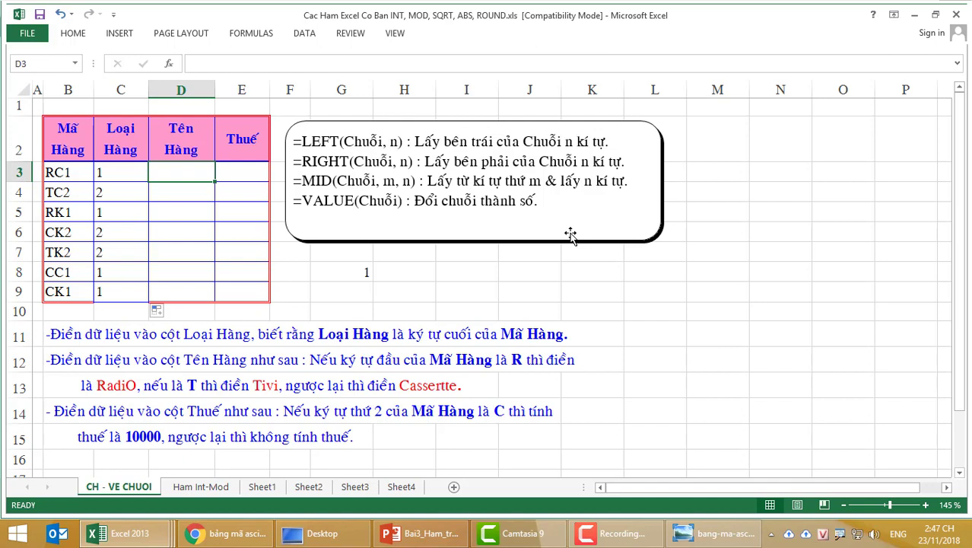
pyautogui.write('=i')
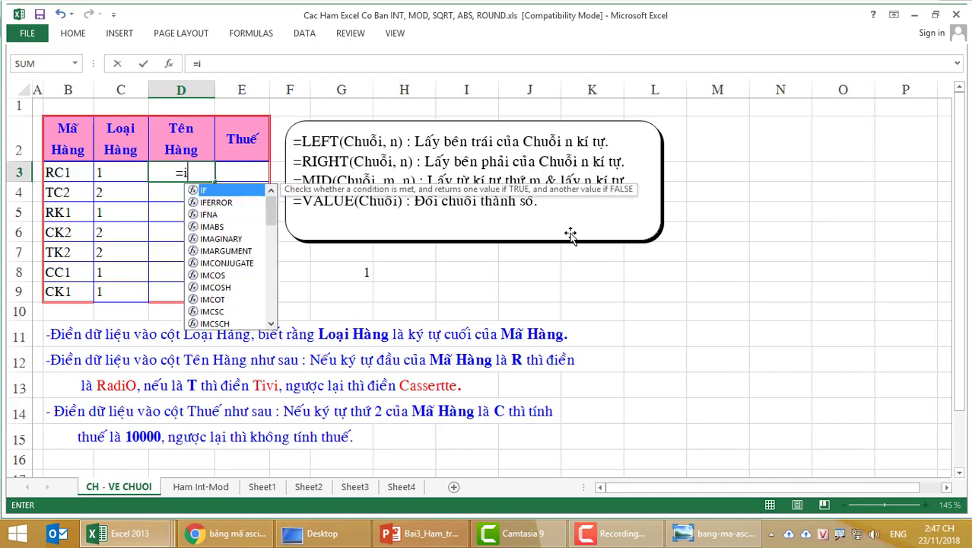
pyautogui.write('f(')
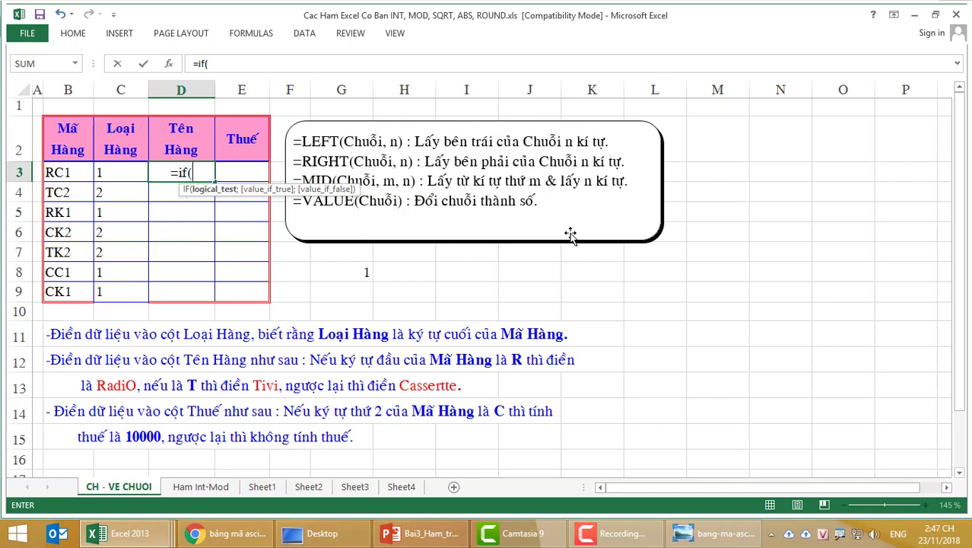
pyautogui.write('lèt')
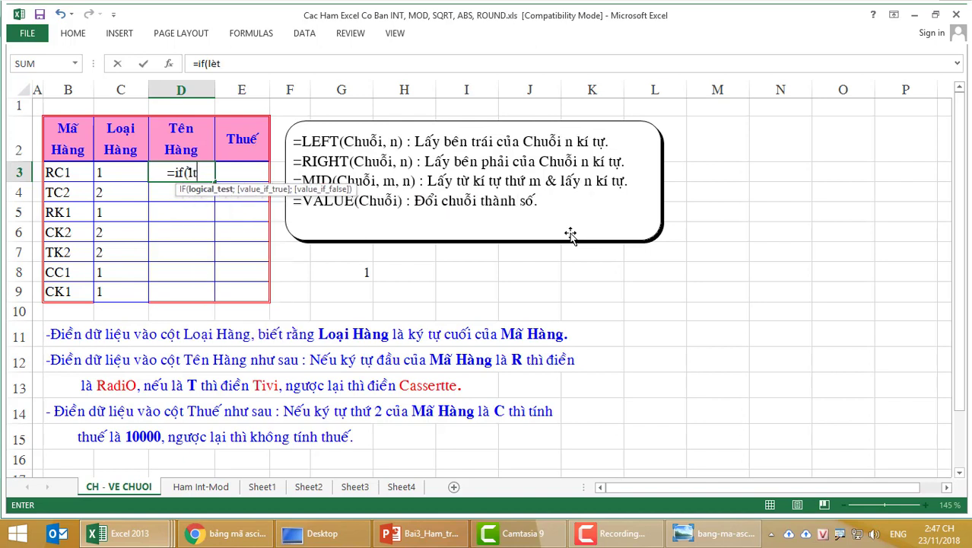
pyautogui.press('BackSpace')
pyautogui.press('BackSpace')
pyautogui.write('eft')
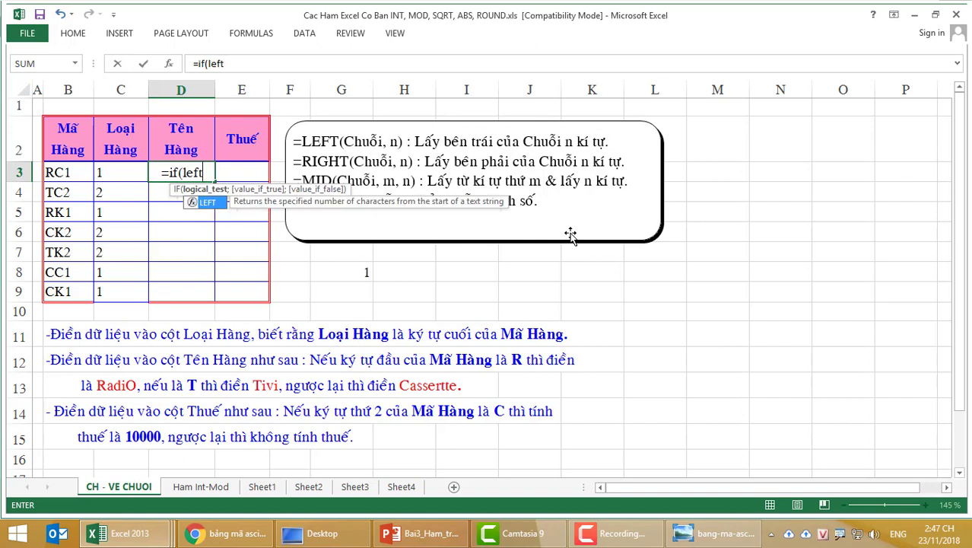
pyautogui.write('(')
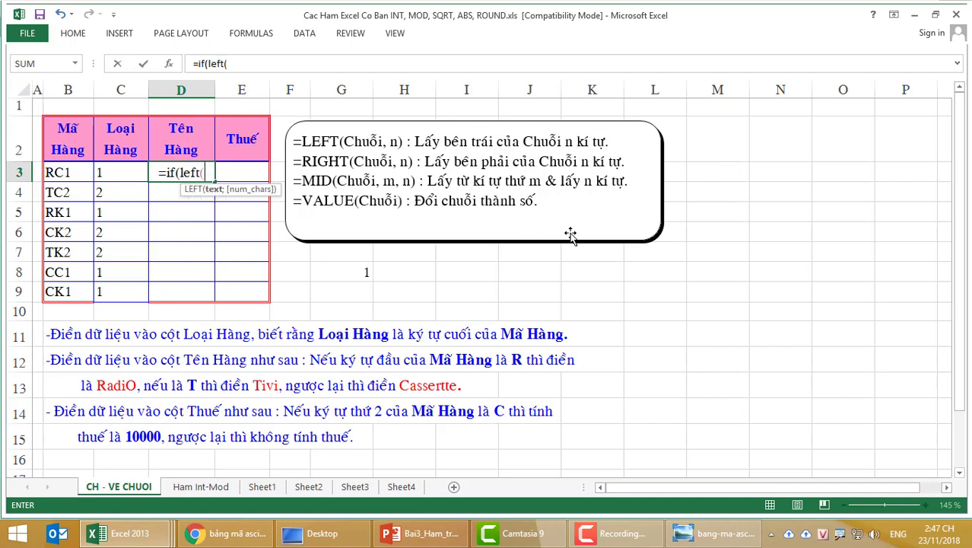
pyautogui.click(67, 175)
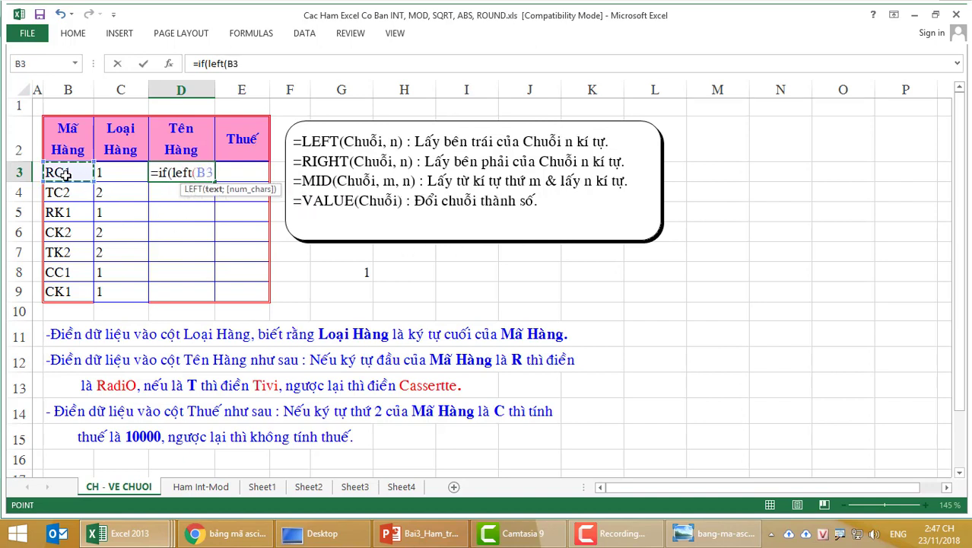
pyautogui.write(')=')
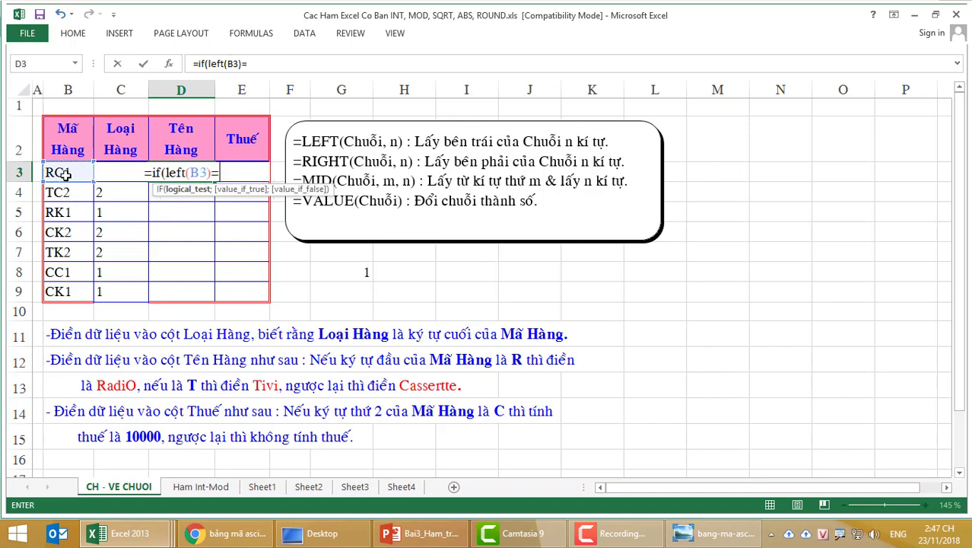
pyautogui.write('"')
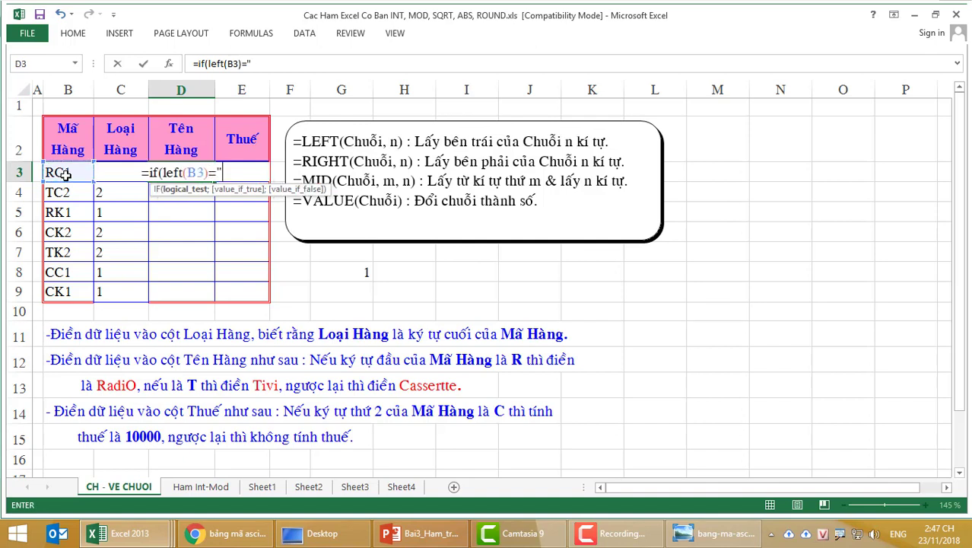
pyautogui.write('R";')
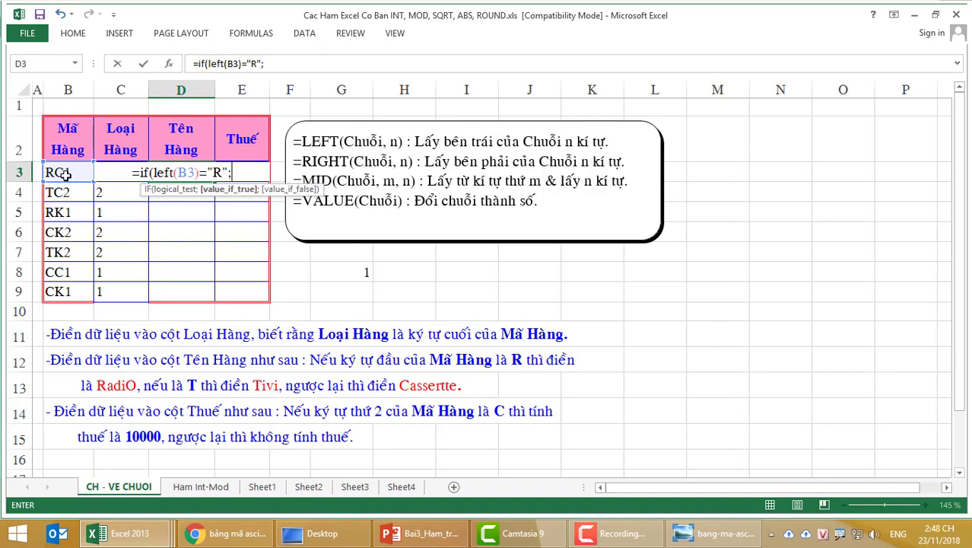
# Step: Add "Radio" as the value if true in the D3 formula
pyautogui.write('"R')
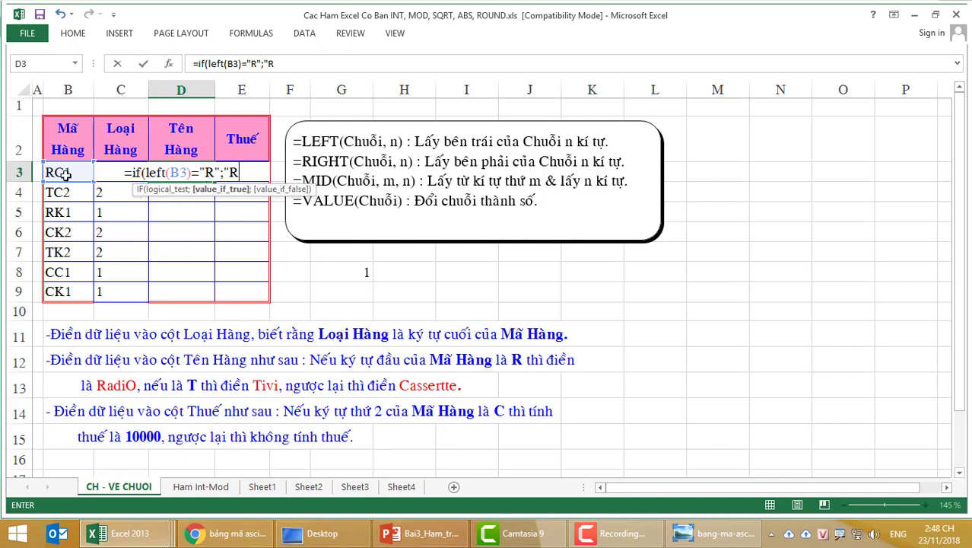
pyautogui.write('adio')
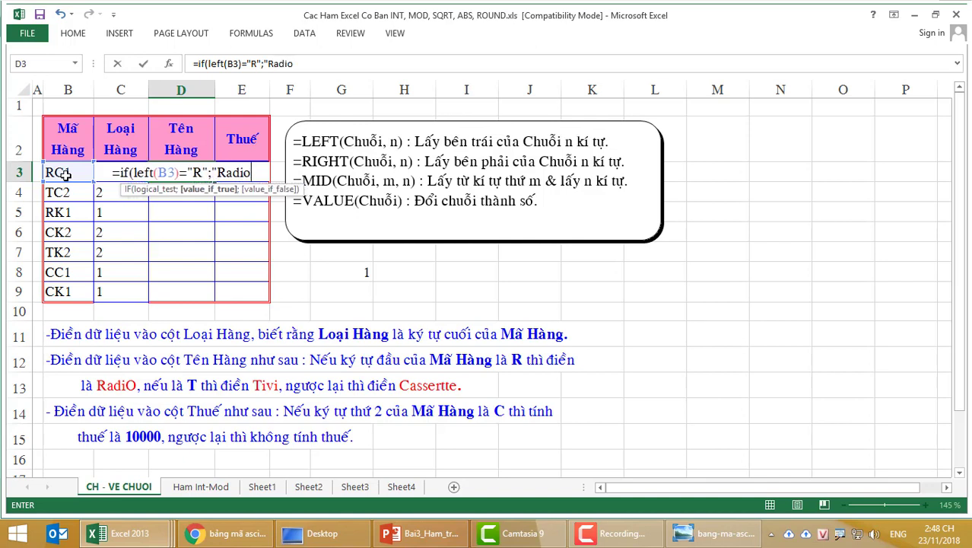
pyautogui.write('";')
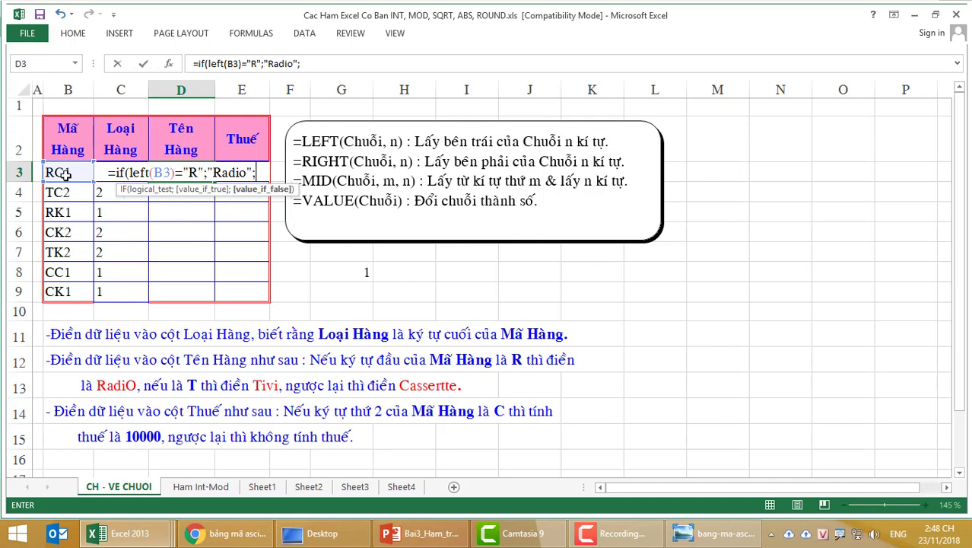
# Step: Nest a second IF as the value if false in the D3 formula, with the condition LEFT(B3)="T"
pyautogui.write('if(')
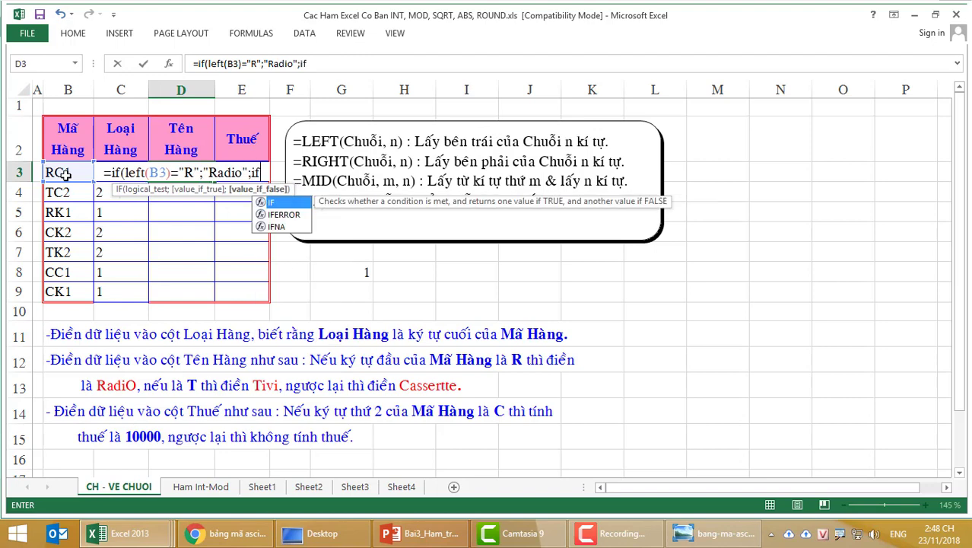
pyautogui.write('left')
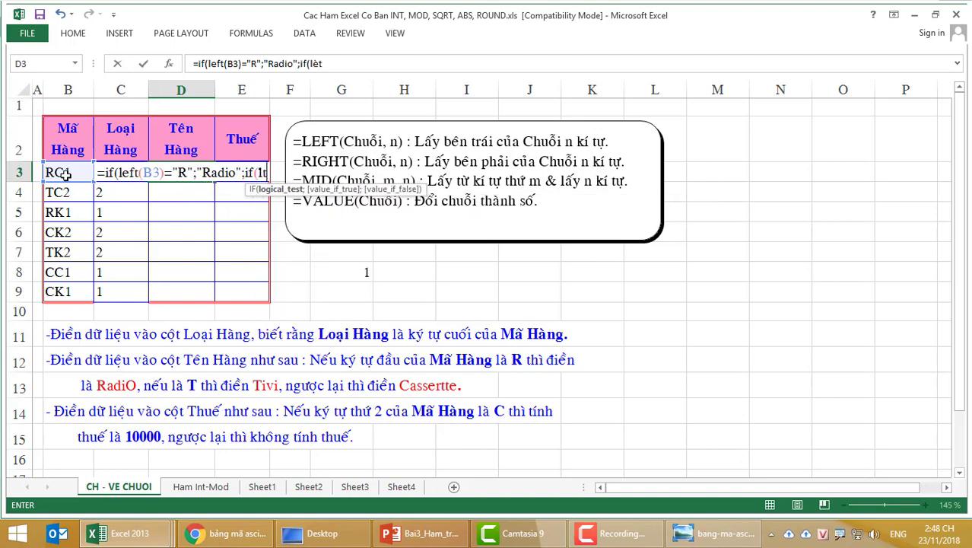
pyautogui.write('(')
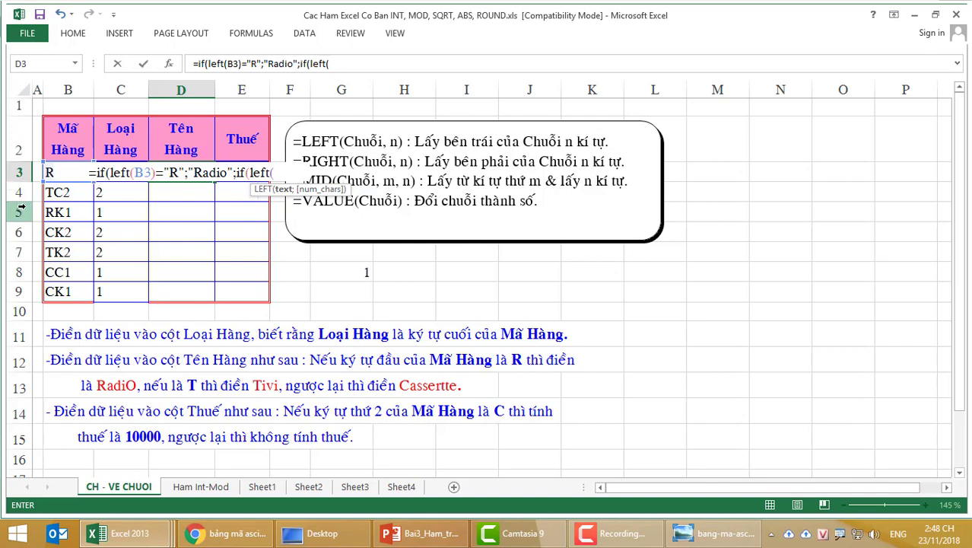
pyautogui.write('b3)')
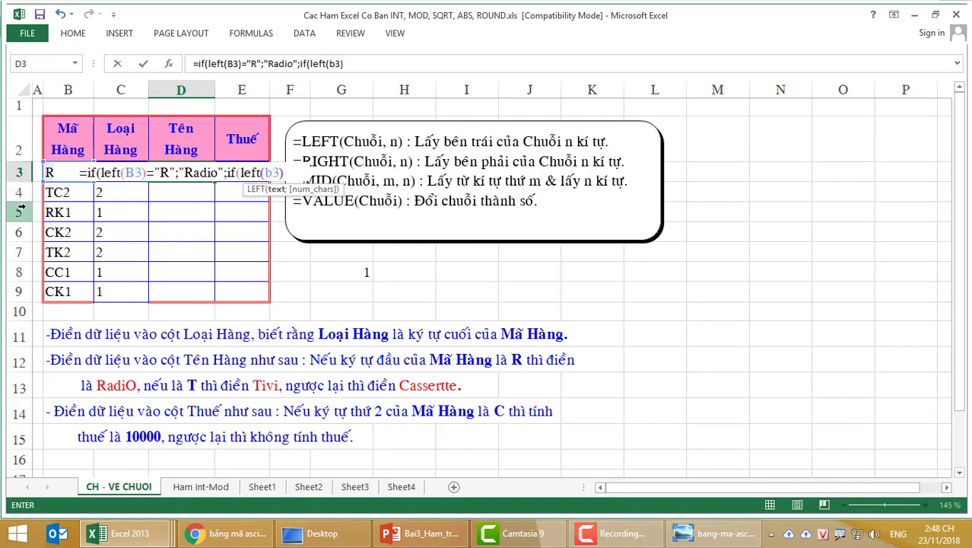
pyautogui.write('="')
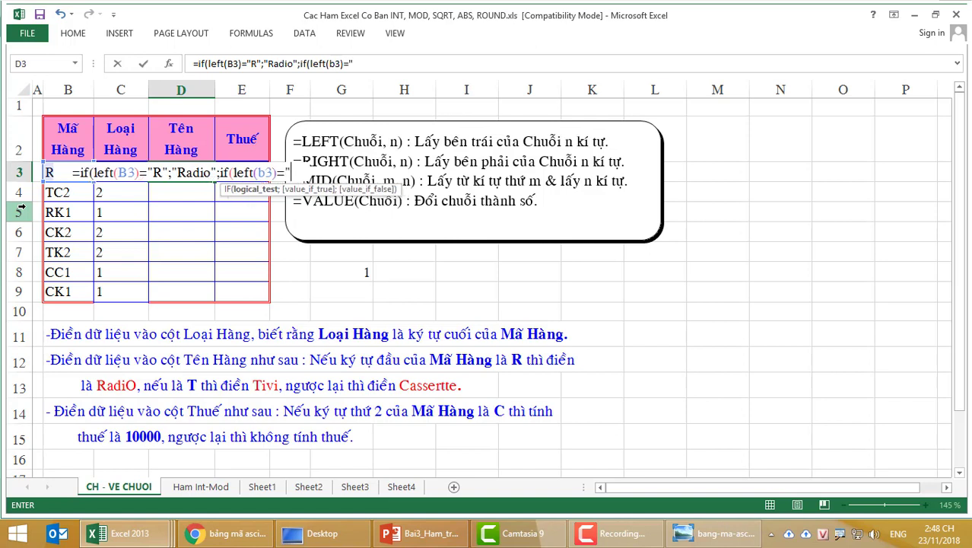
pyautogui.write('T')
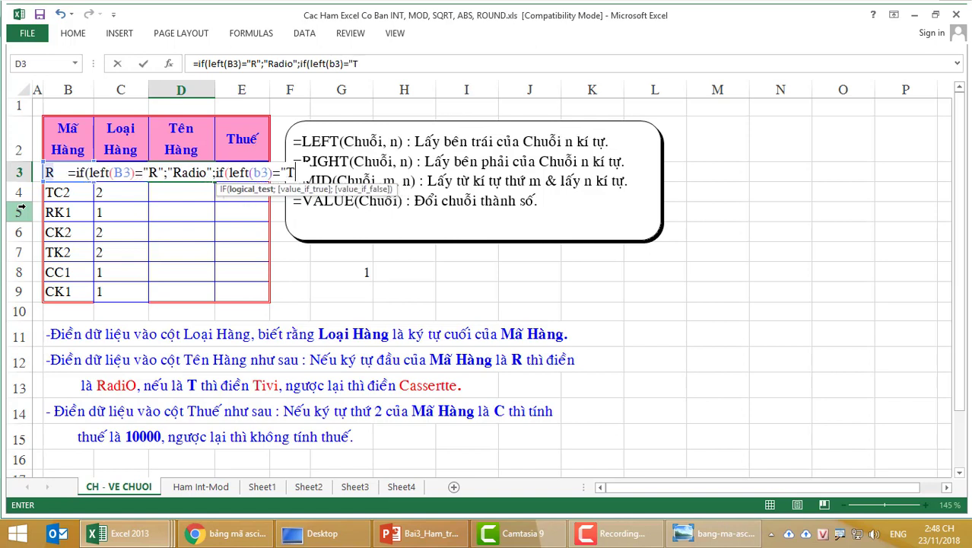
pyautogui.write('";"')
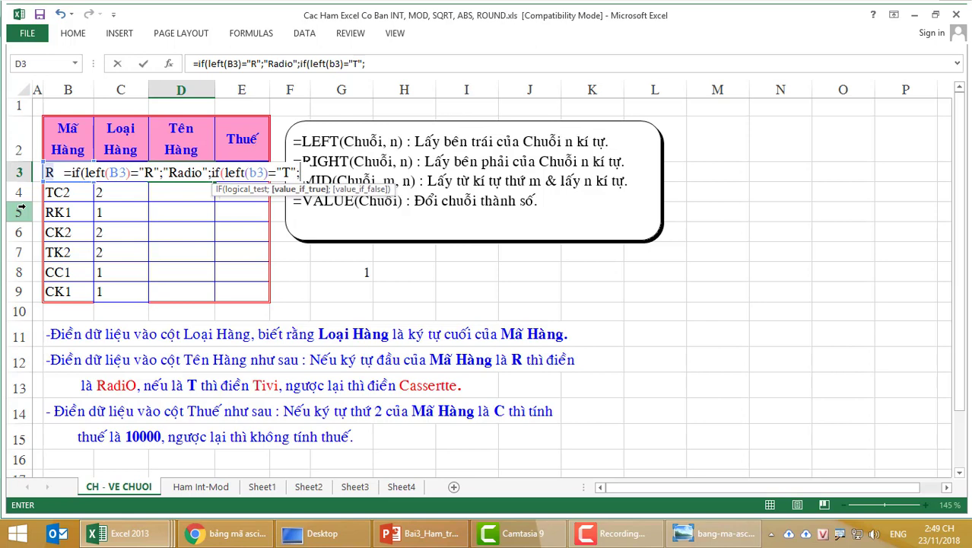
# Step: Complete the nested IF in D3 with "Tivi" if true and "Cassertte" if false, and enter the formula
pyautogui.write('Ti')
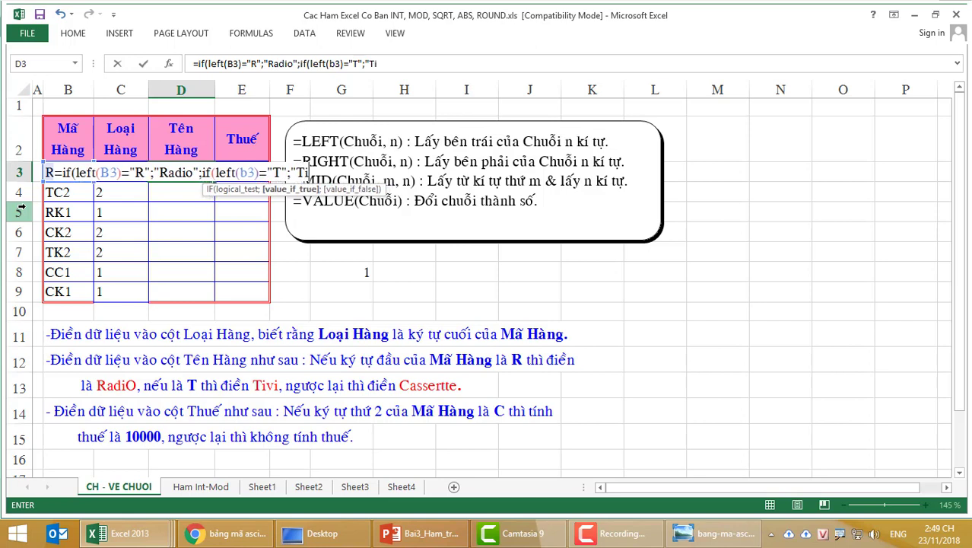
pyautogui.write('vi"')
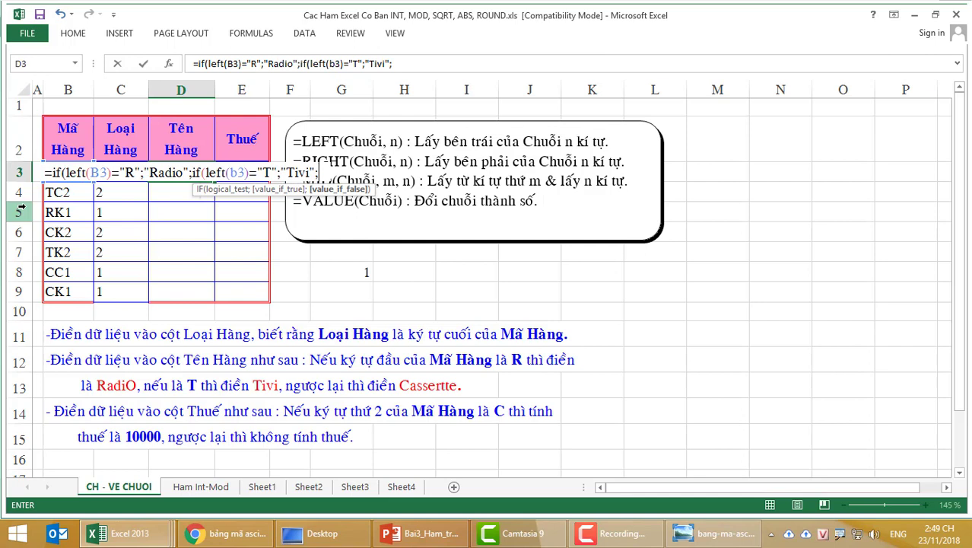
pyautogui.write(';"')
pyautogui.write('Cá')
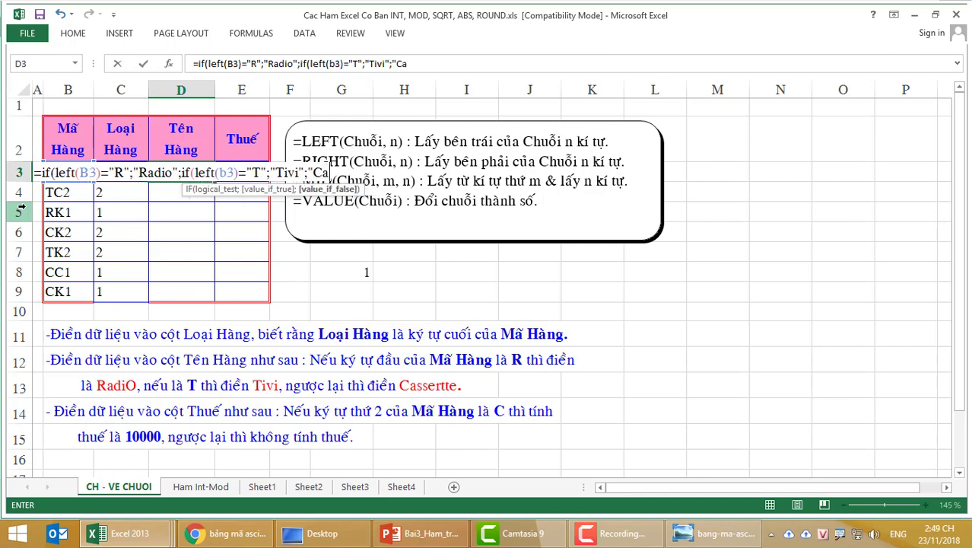
pyautogui.write('ss')
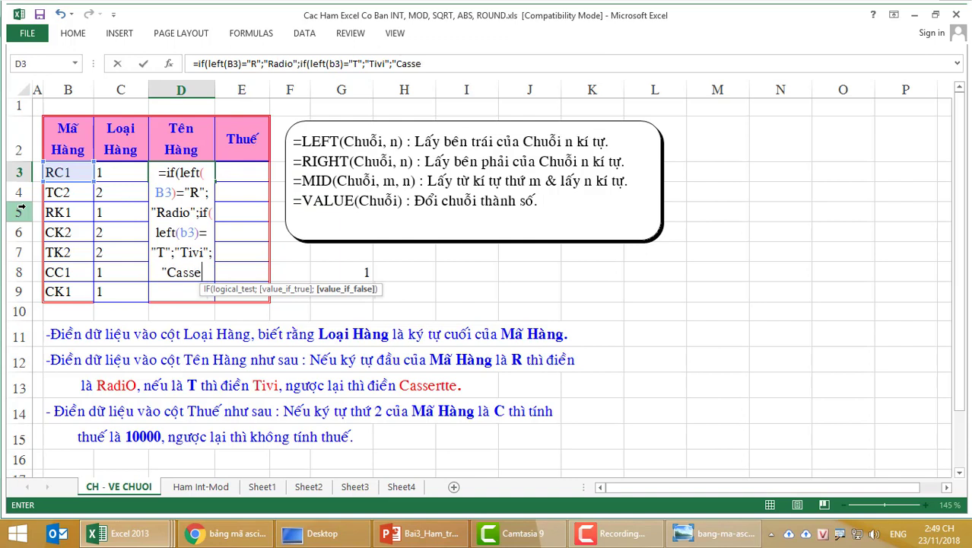
pyautogui.write('ertte")')
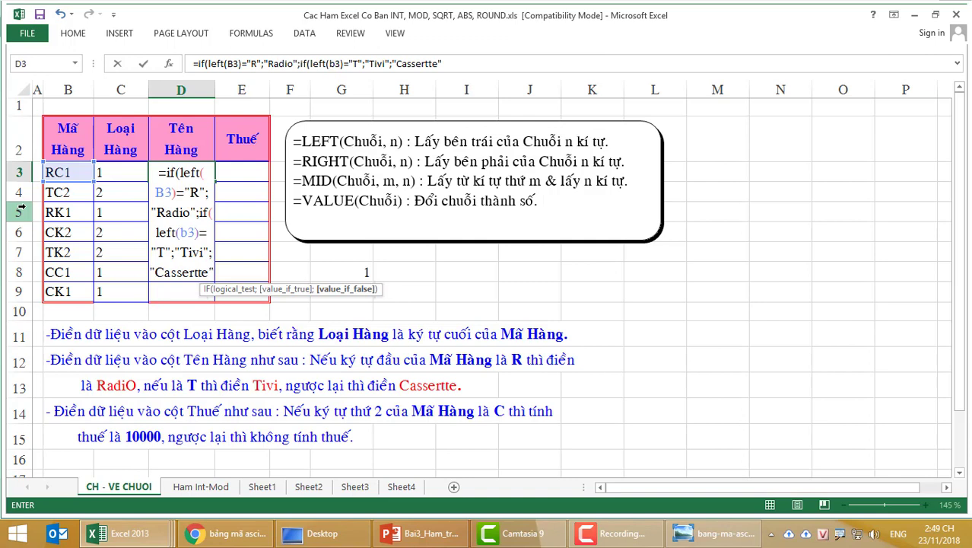
pyautogui.write(')')
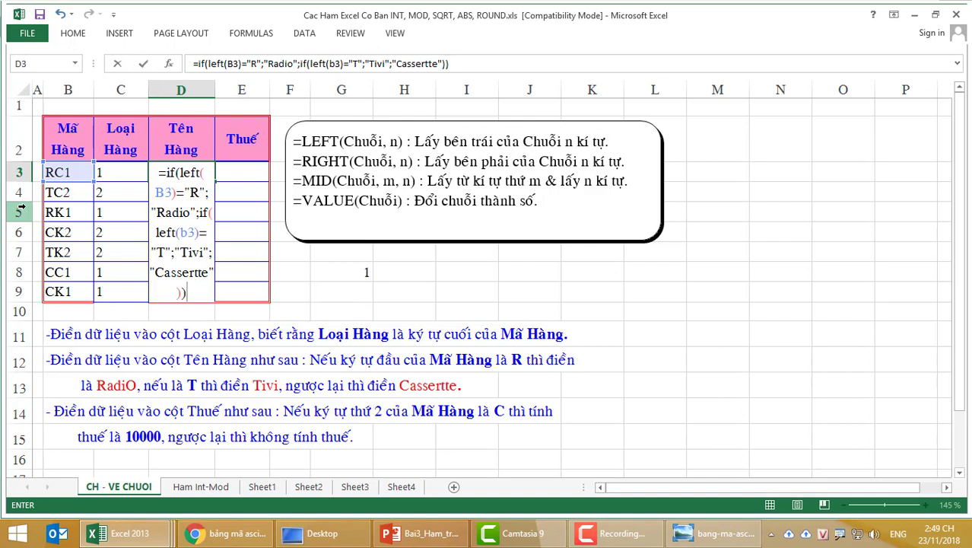
pyautogui.press('Return')
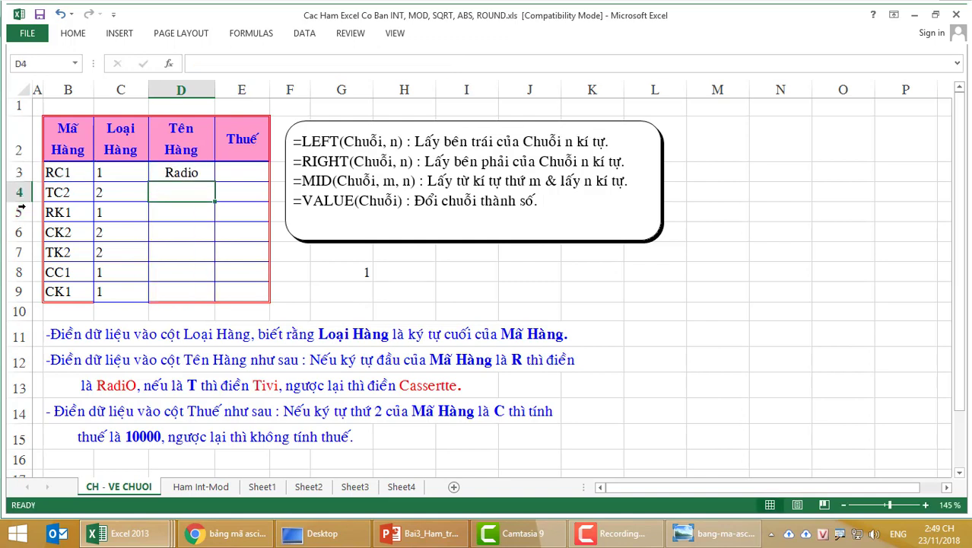
# Step: Examine the condition, true value and nested IF arguments of the D3 formula one by one
pyautogui.click(174, 173)
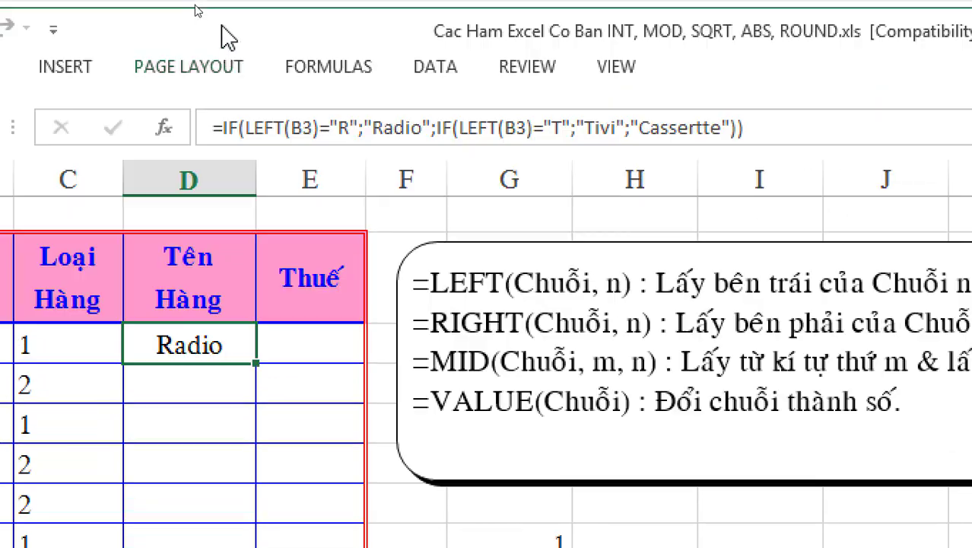
pyautogui.click(246, 128)
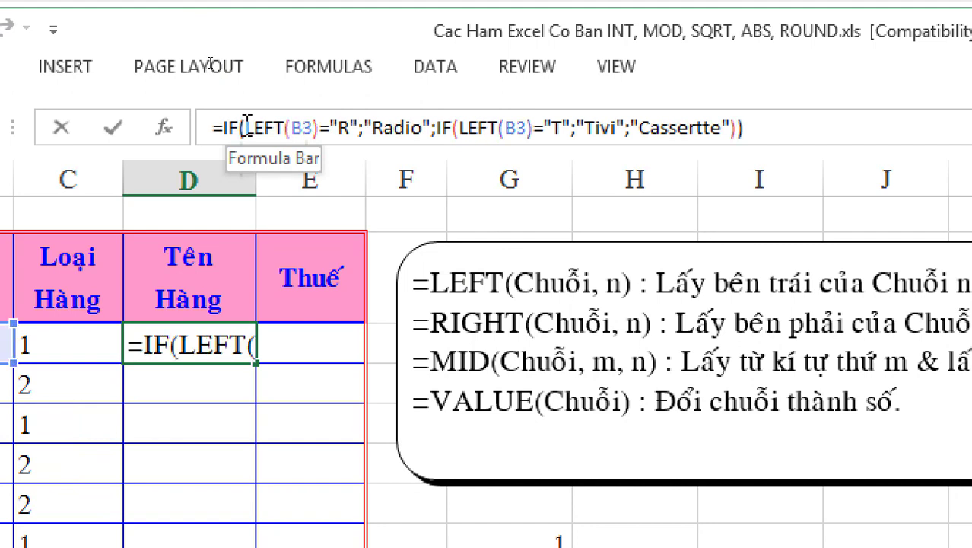
pyautogui.moveTo(257, 125); pyautogui.dragTo(362, 127)
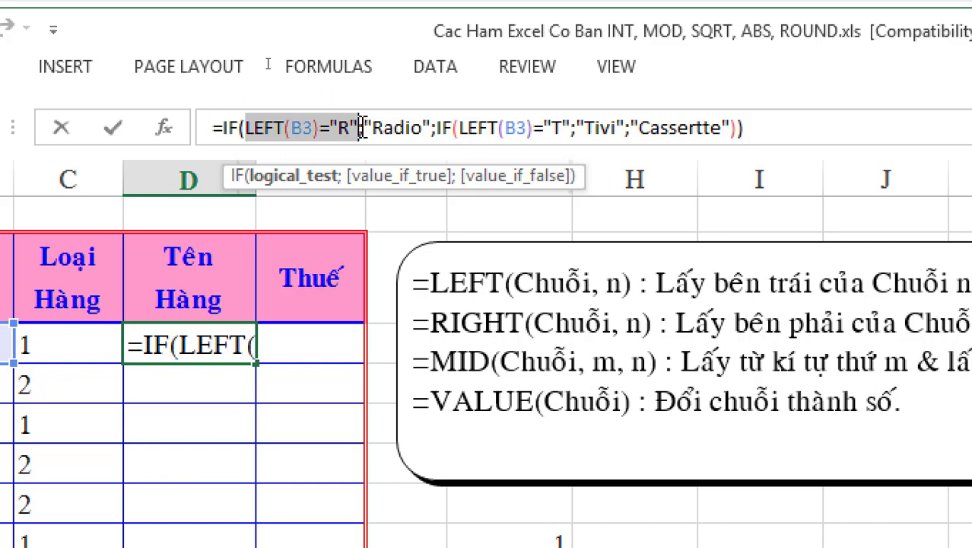
pyautogui.click(367, 128)
pyautogui.moveTo(366, 128); pyautogui.dragTo(432, 126)
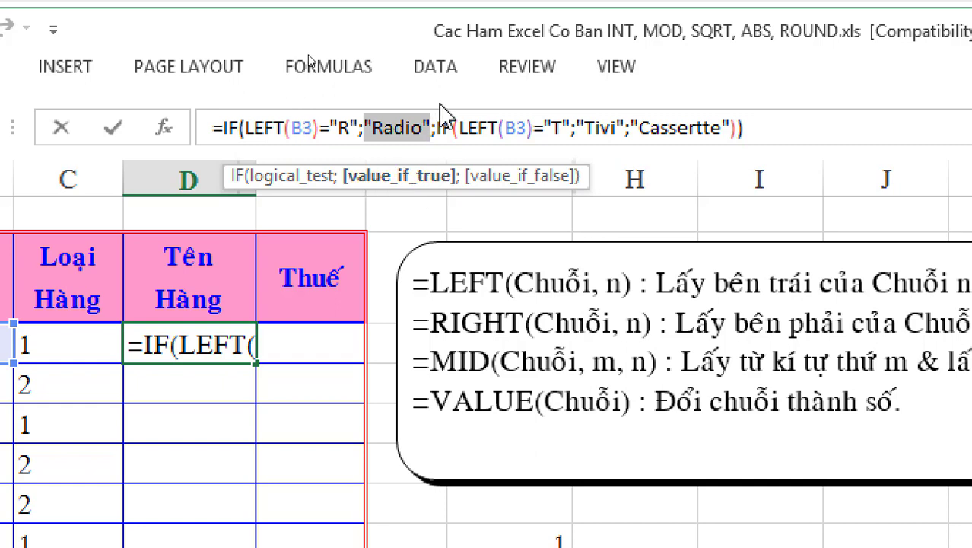
pyautogui.moveTo(437, 124); pyautogui.dragTo(736, 116)
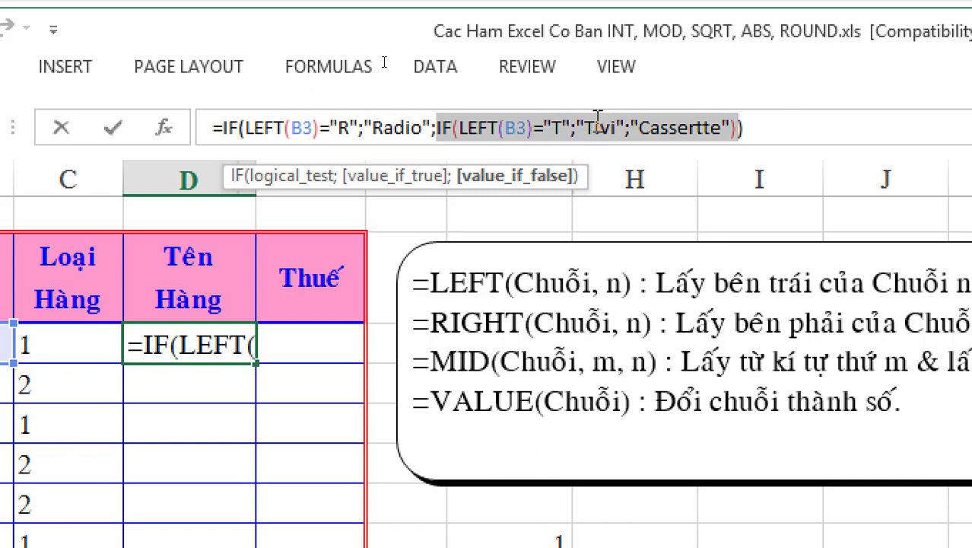
pyautogui.click(564, 128)
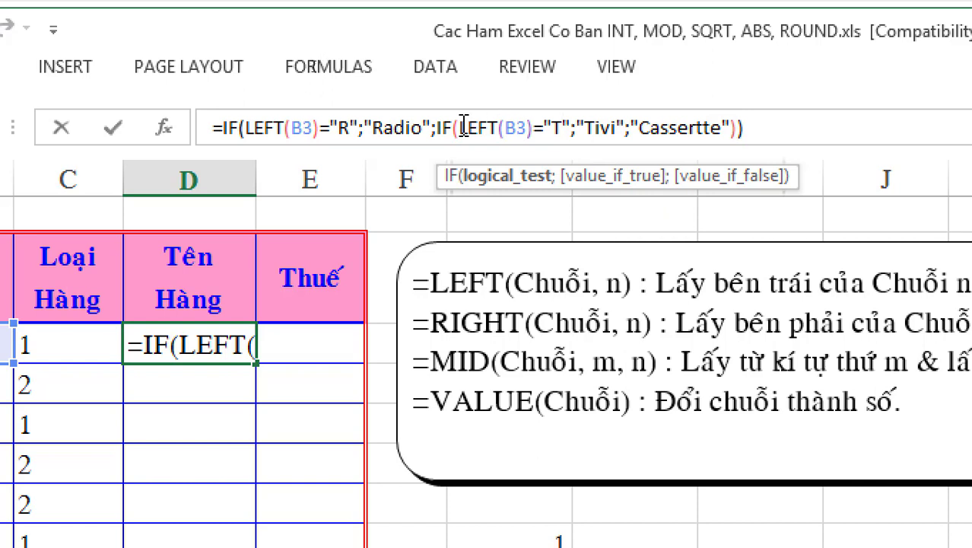
pyautogui.moveTo(466, 128); pyautogui.dragTo(633, 128)
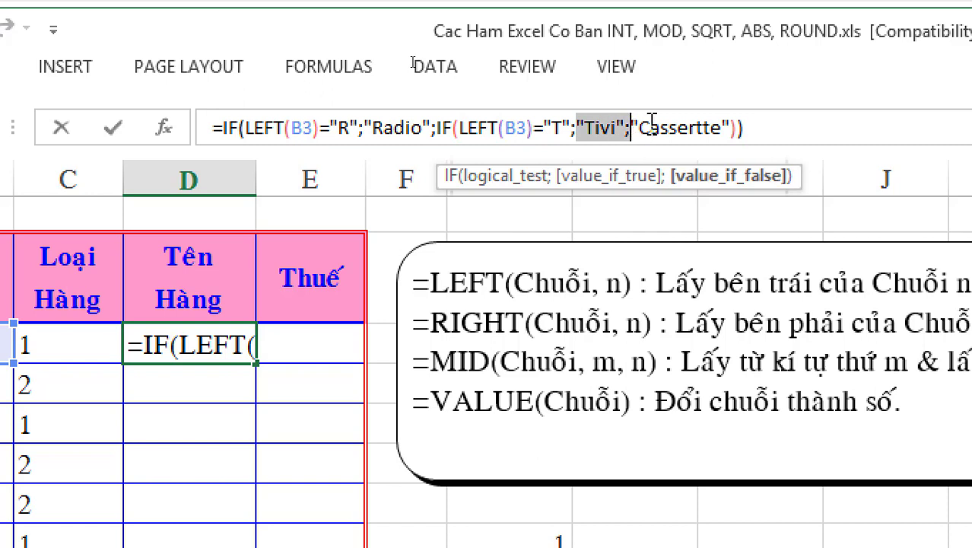
pyautogui.click(643, 128)
pyautogui.click(761, 129)
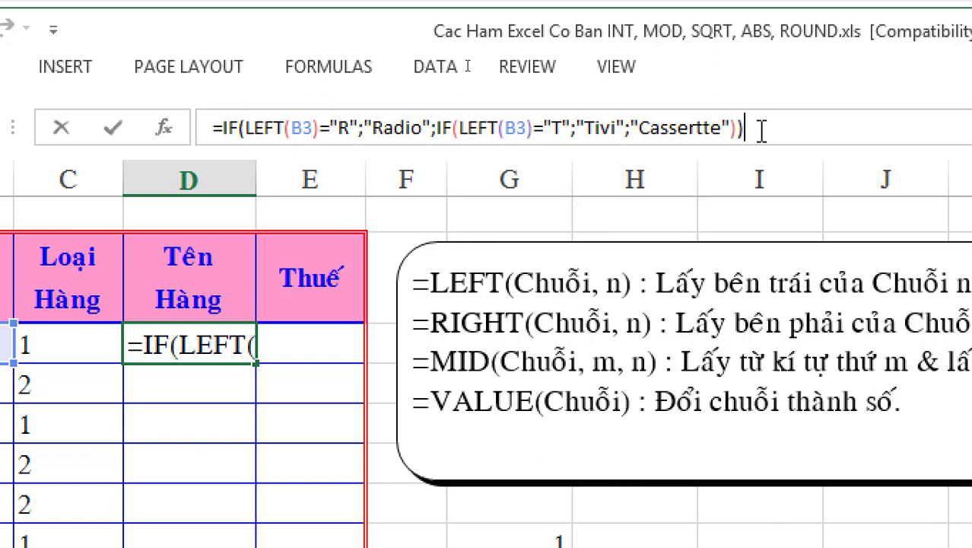
pyautogui.press('Return')
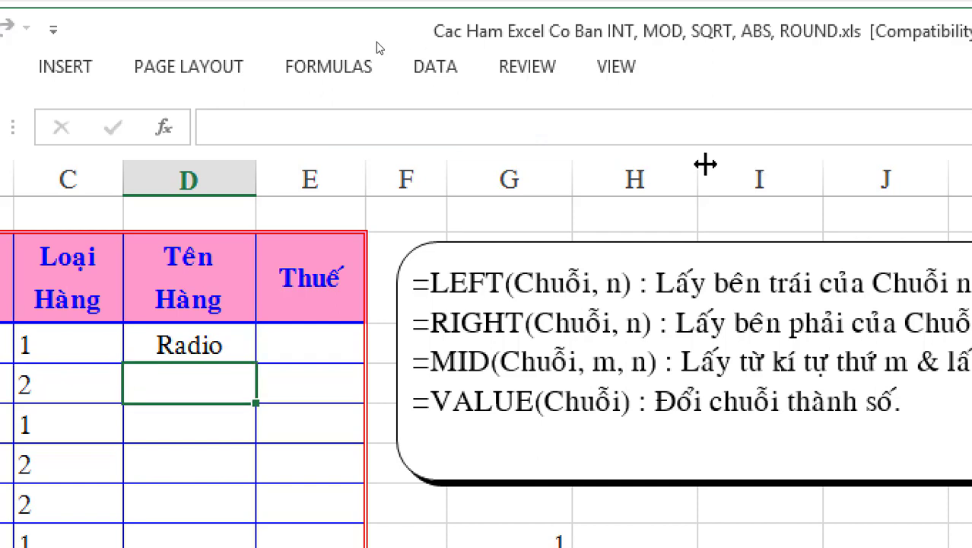
# Step: Fill the nested IF formula in D3 down the Tên Hàng column to D9
pyautogui.click(245, 348)
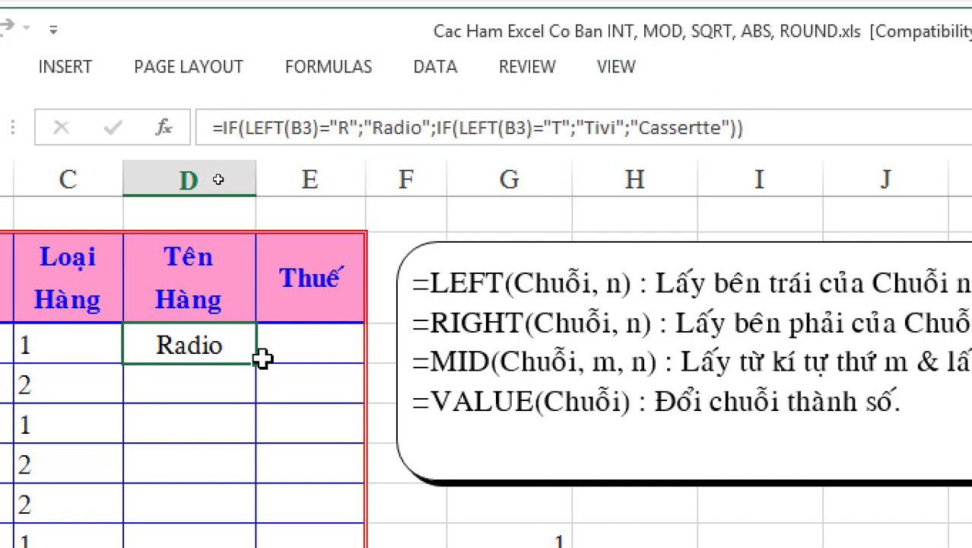
pyautogui.moveTo(259, 363); pyautogui.dragTo(233, 547)
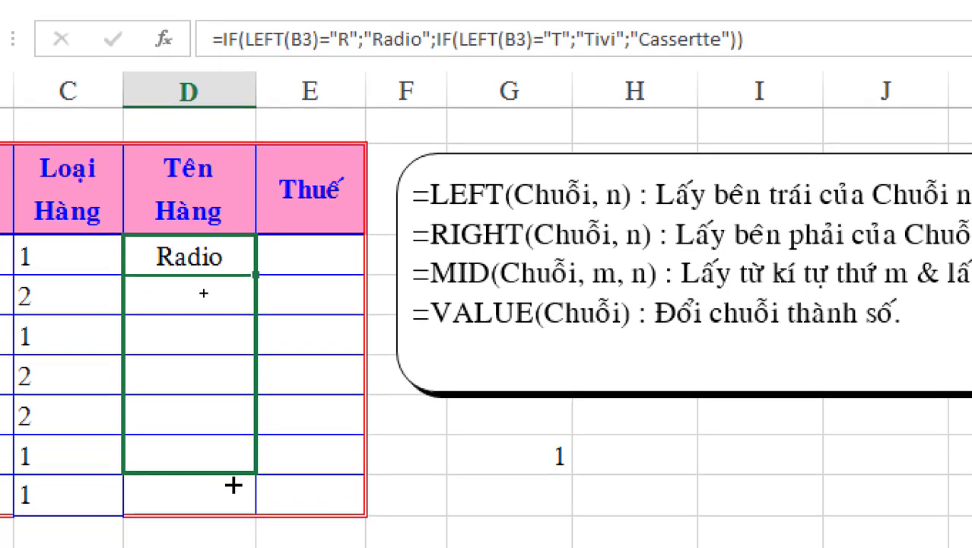
pyautogui.moveTo(233, 485); pyautogui.dragTo(256, 514)
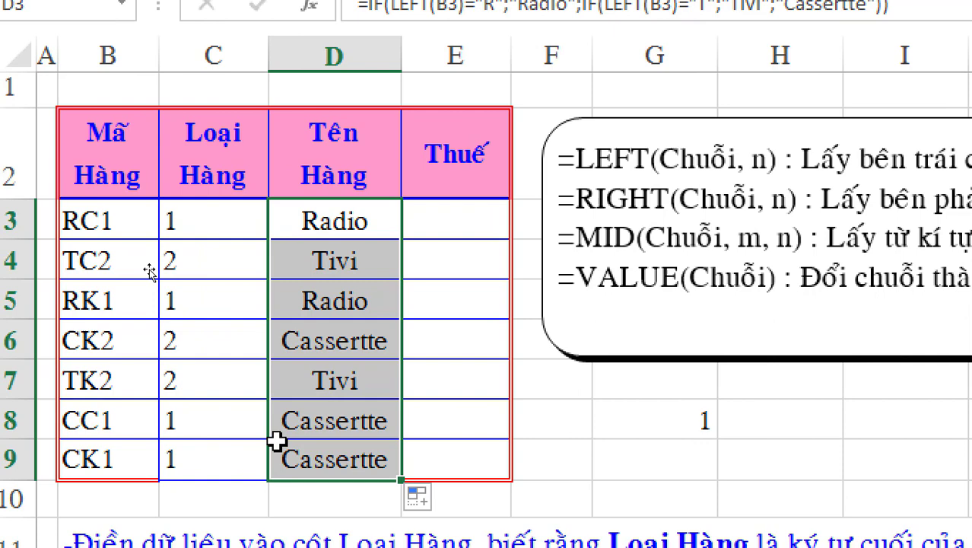
pyautogui.click(256, 328)
pyautogui.click(327, 387)
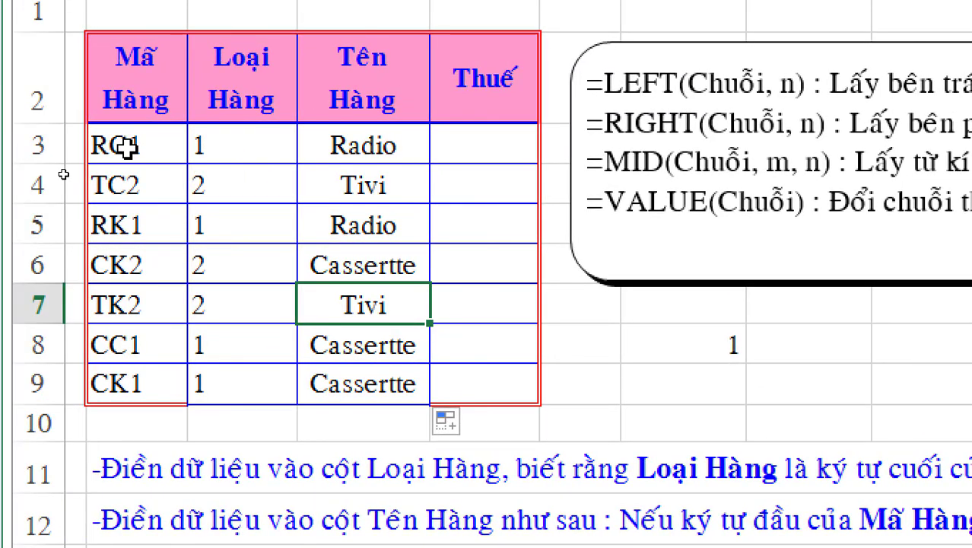
# Step: Check the MID syntax in the notes box and start an IF formula in E3 of the Thuế column with MID on B3
pyautogui.click(642, 152)
pyautogui.doubleClick(640, 151)
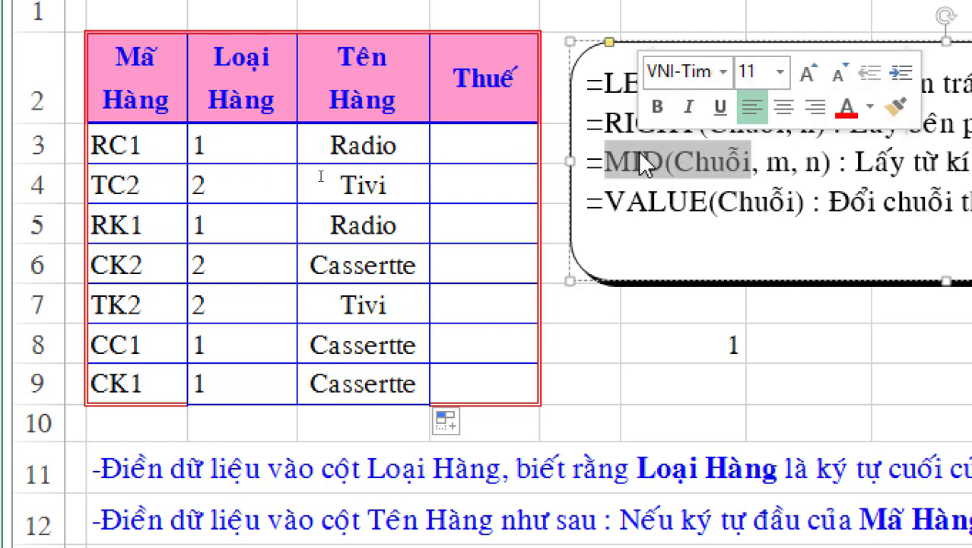
pyautogui.click(449, 131)
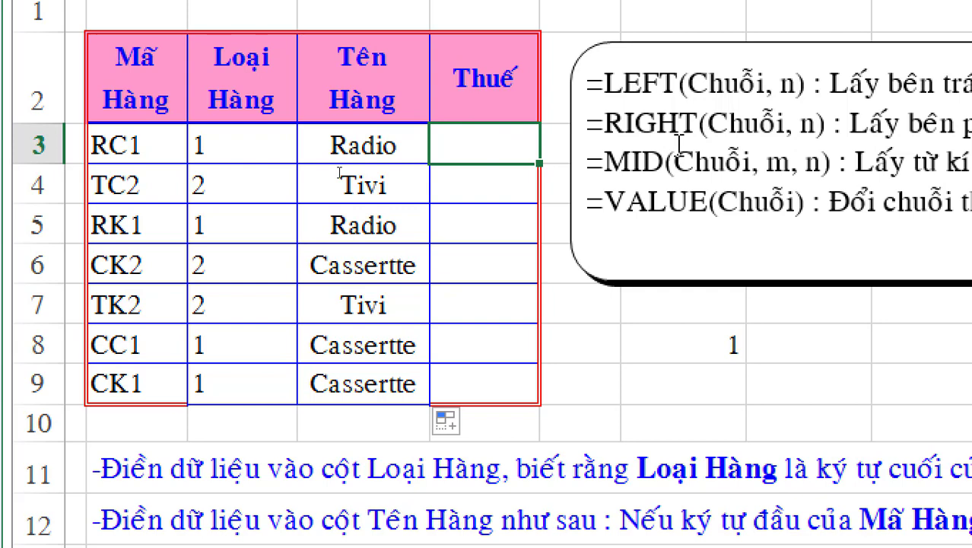
pyautogui.write('=')
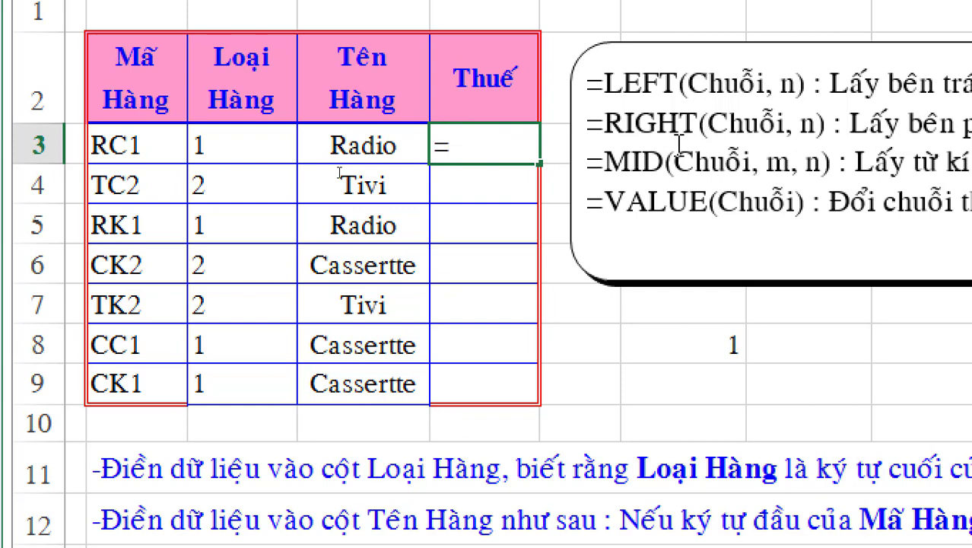
pyautogui.write('if(')
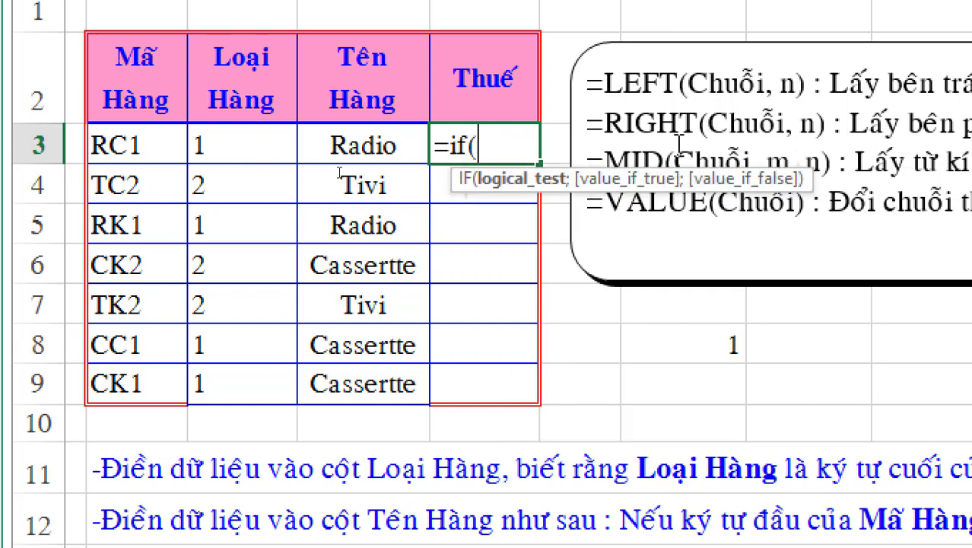
pyautogui.write('mid(')
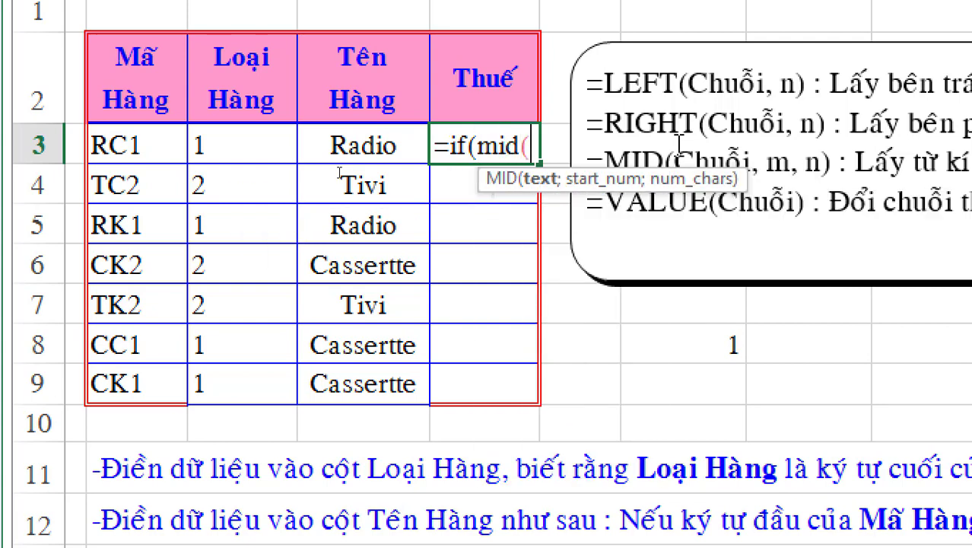
pyautogui.write('b3,')
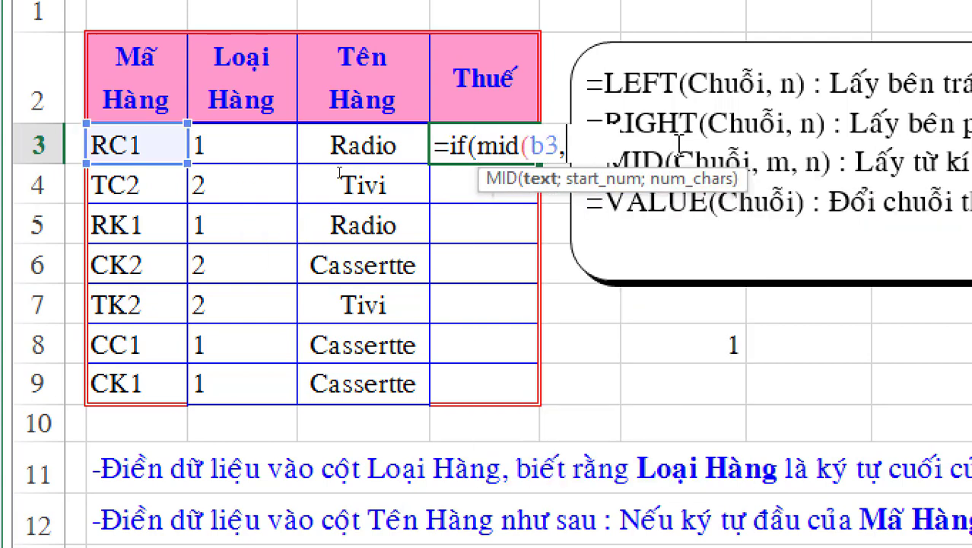
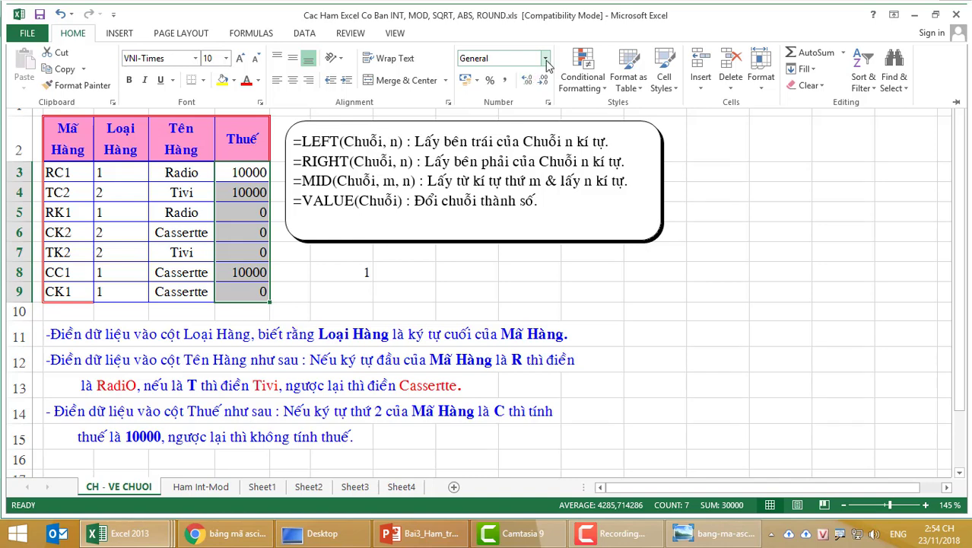
# Step: Apply the Number format to the Thuế values in E3:E9
pyautogui.click(545, 57)
pyautogui.click(501, 114)
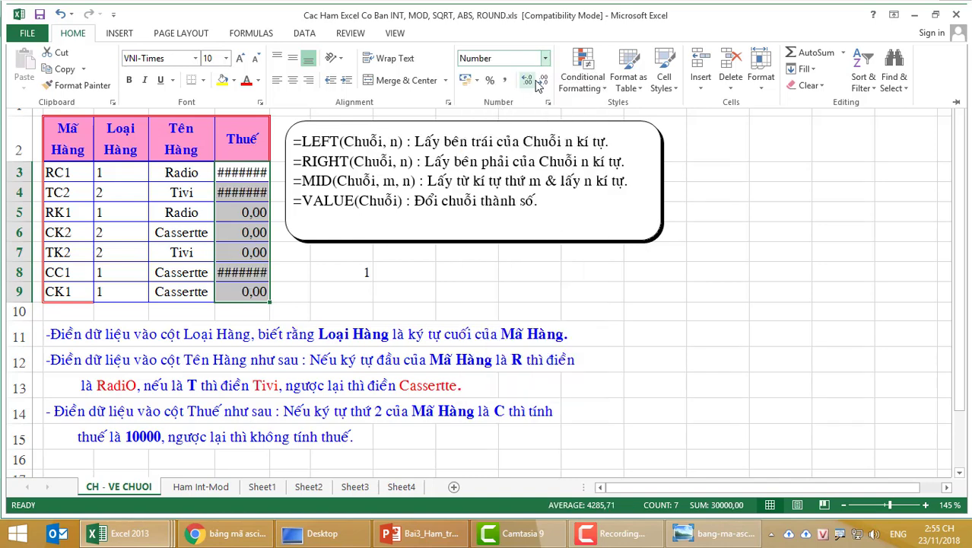
# Step: Apply the Accounting format to the Thuế values in E3:E9 and auto-fit column E's width
pyautogui.click(545, 58)
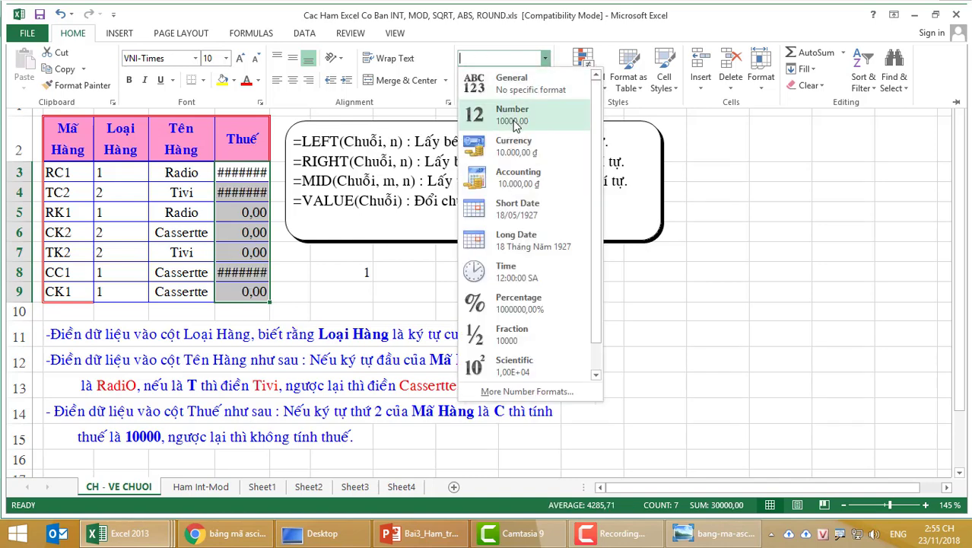
pyautogui.click(501, 184)
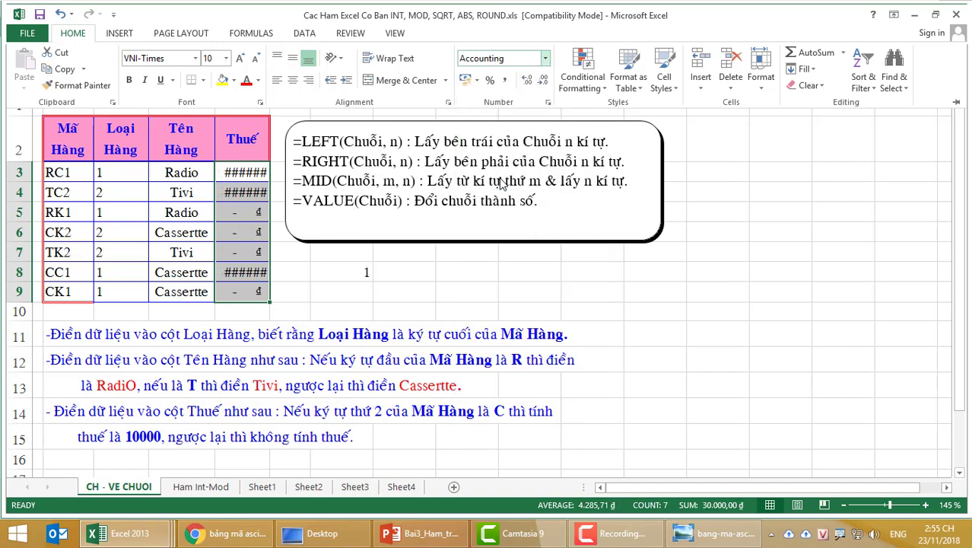
pyautogui.click(273, 120)
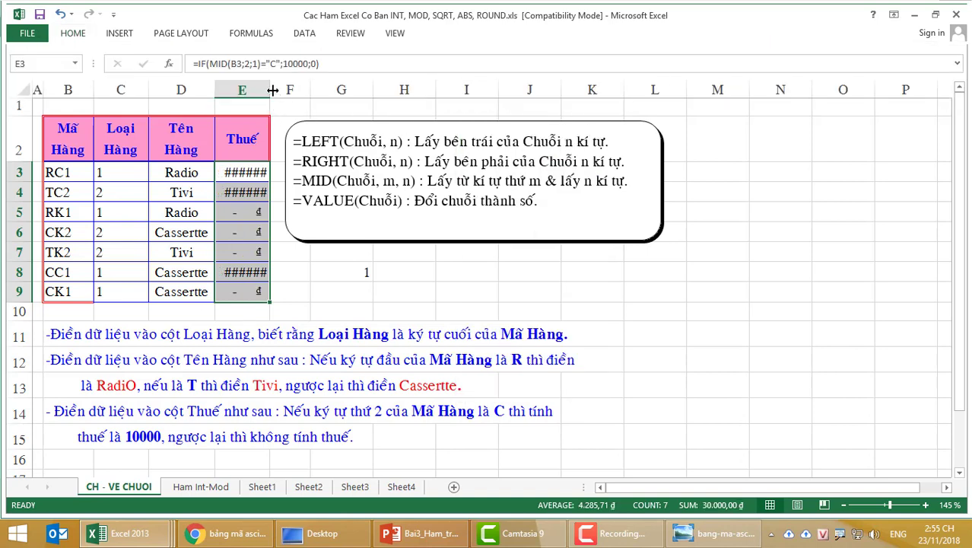
pyautogui.doubleClick(269, 89)
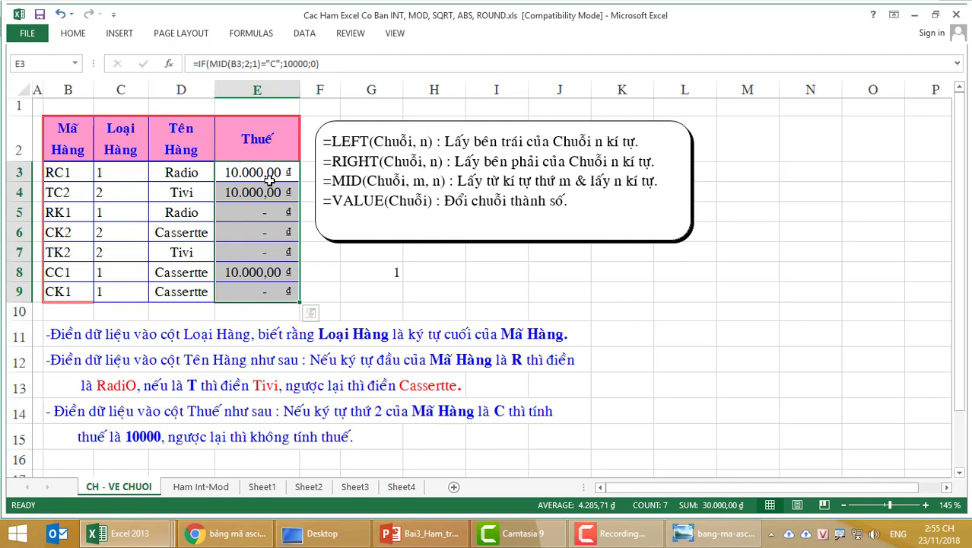
pyautogui.press('Down')
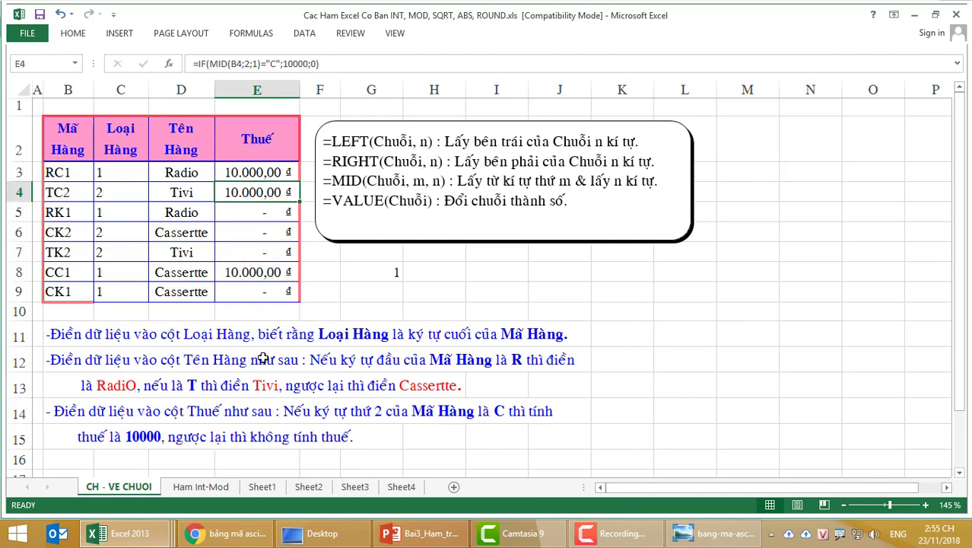
# Step: Switch to the PowerPoint slide on string functions, review the MID and LEN entries, and return to the Excel workbook
pyautogui.click(454, 537)
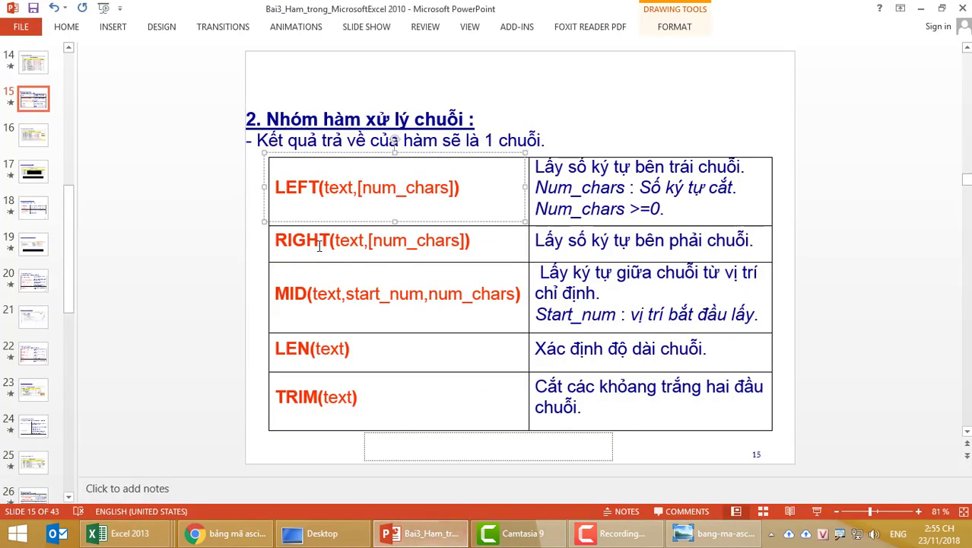
pyautogui.click(311, 289)
pyautogui.click(363, 354)
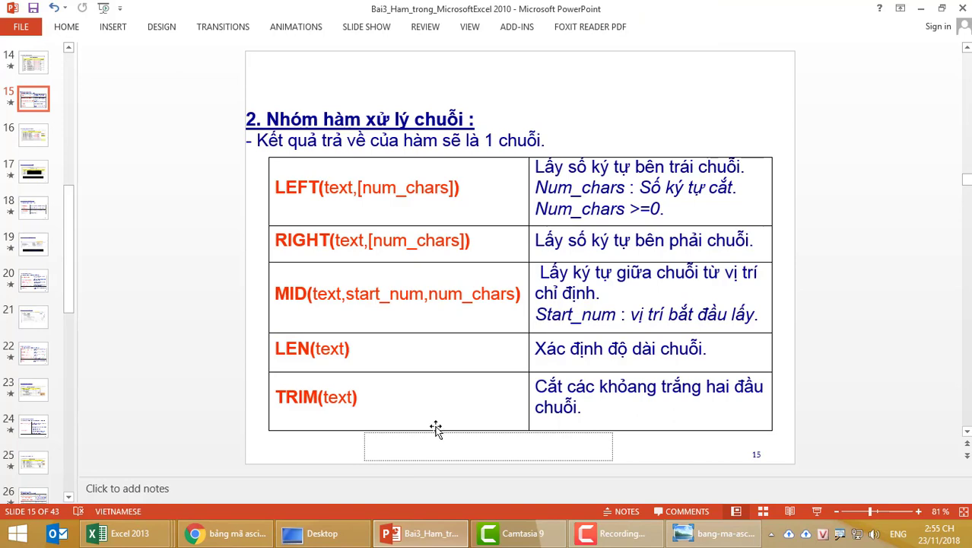
pyautogui.click(445, 537)
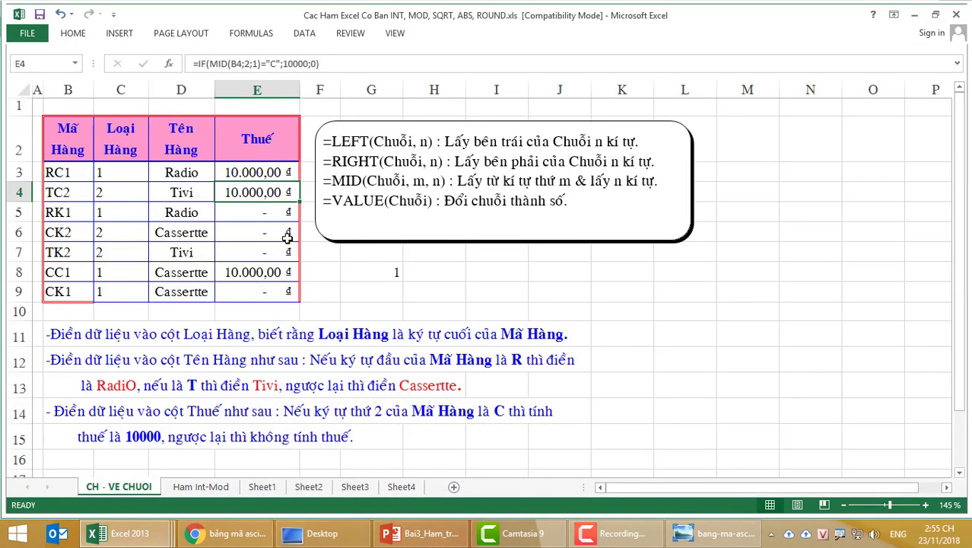
# Step: Move the function notes box rightward so it starts at column I
pyautogui.click(341, 125)
pyautogui.moveTo(341, 125); pyautogui.dragTo(491, 127)
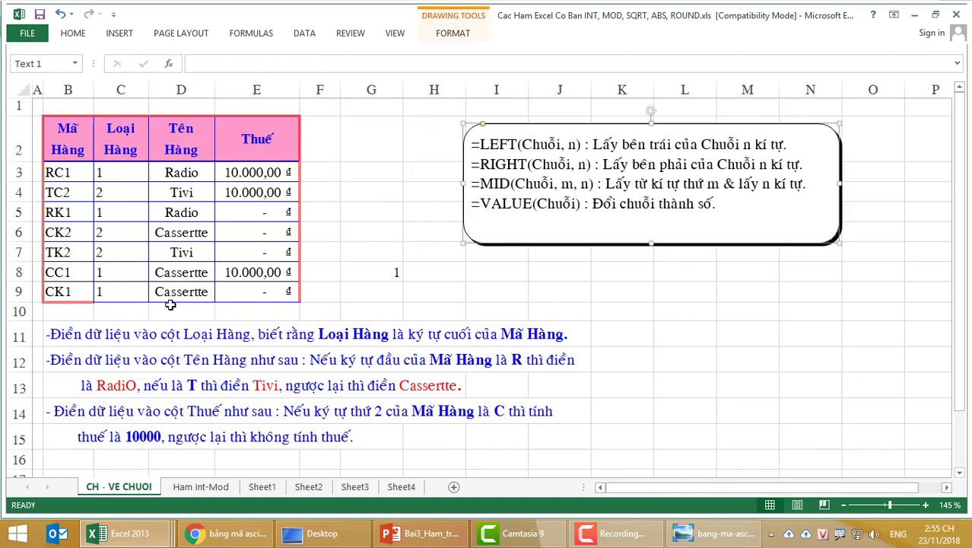
# Step: Examine the exercise instructions in B11:B15 and the Mã Hàng codes from B3 to B6
pyautogui.click(68, 334)
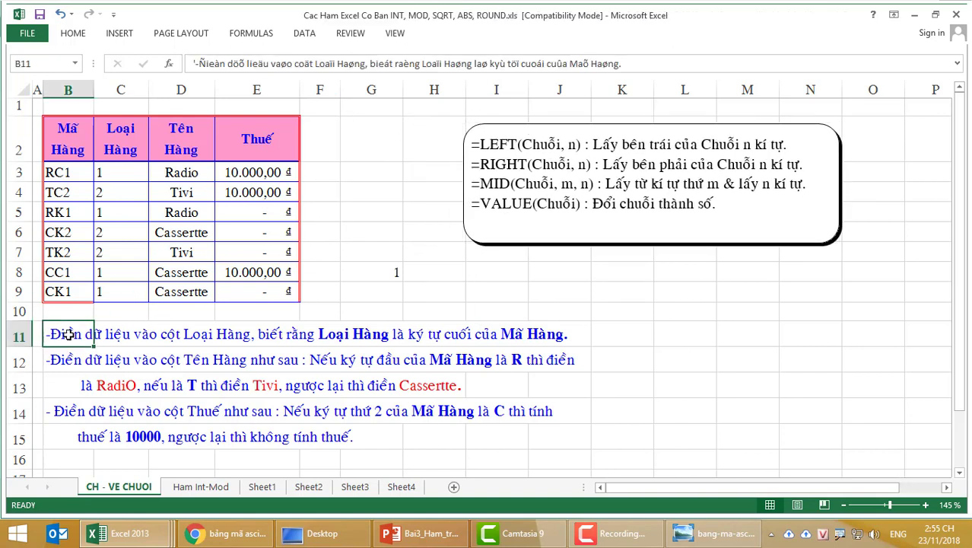
pyautogui.click(67, 358)
pyautogui.click(66, 383)
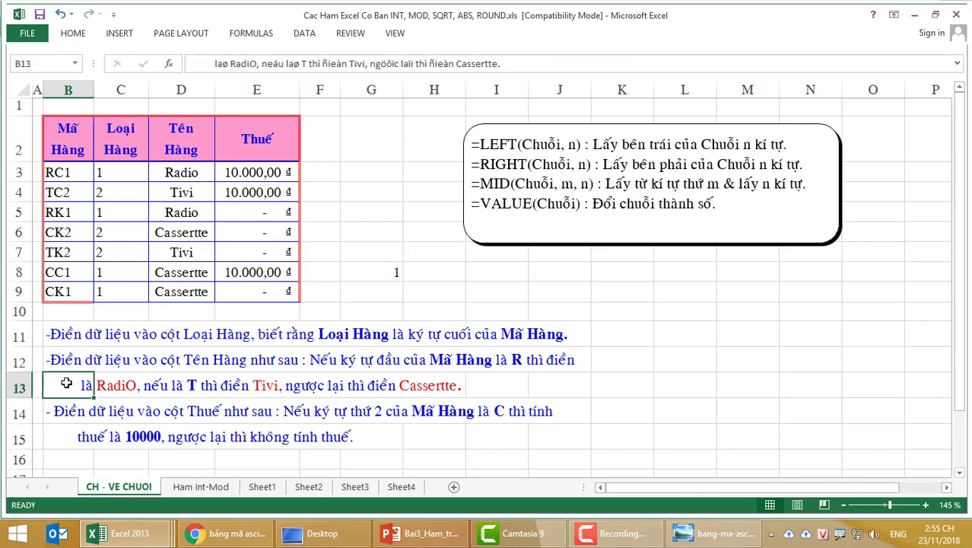
pyautogui.click(70, 413)
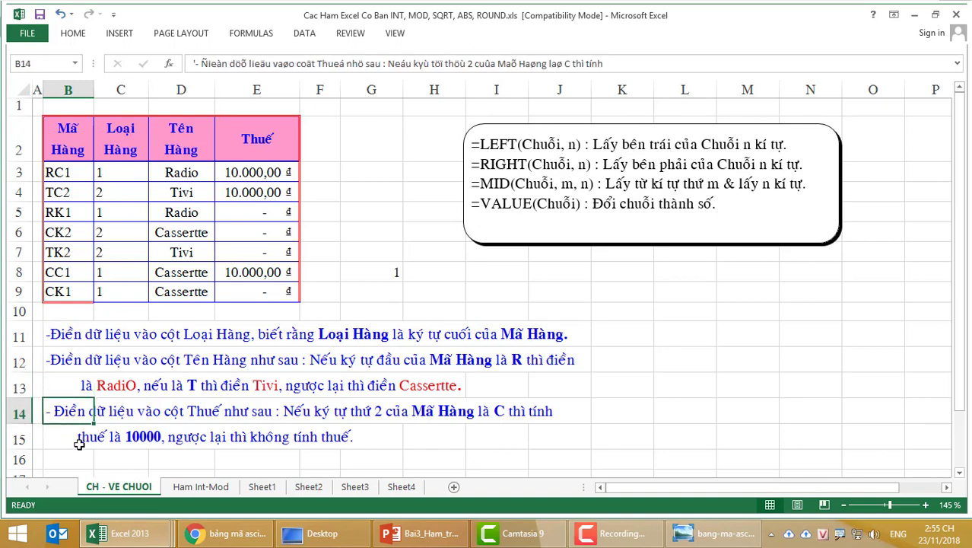
pyautogui.click(79, 442)
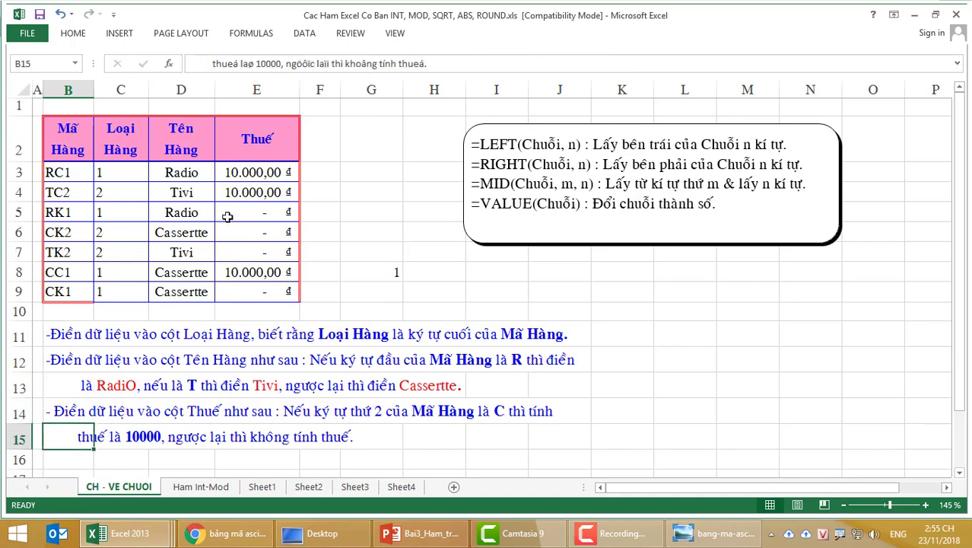
pyautogui.click(76, 172)
pyautogui.press('Down')
pyautogui.press('Down')
pyautogui.press('Down')
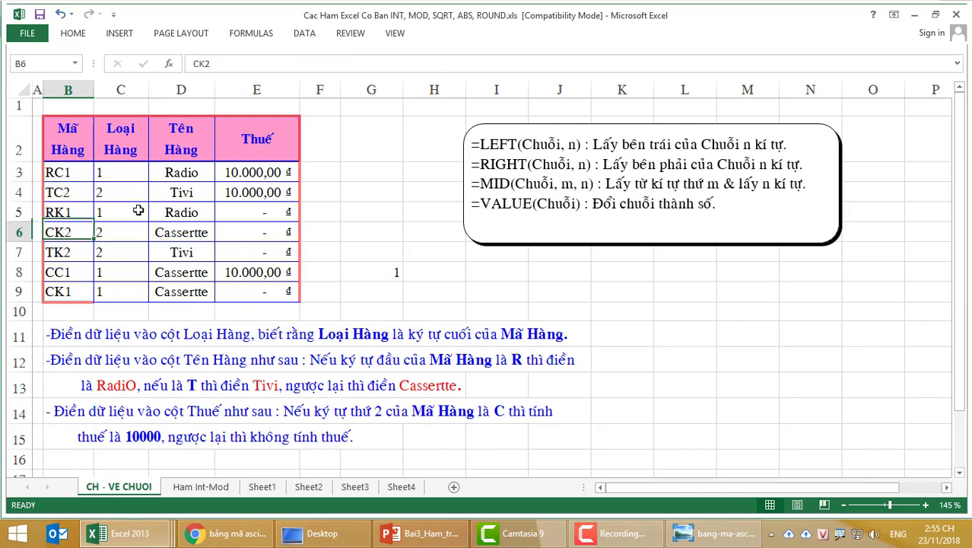
# Step: Enter =LEN(B3) in H3 to count the characters of the first Mã Hàng code
pyautogui.click(380, 170)
pyautogui.click(430, 174)
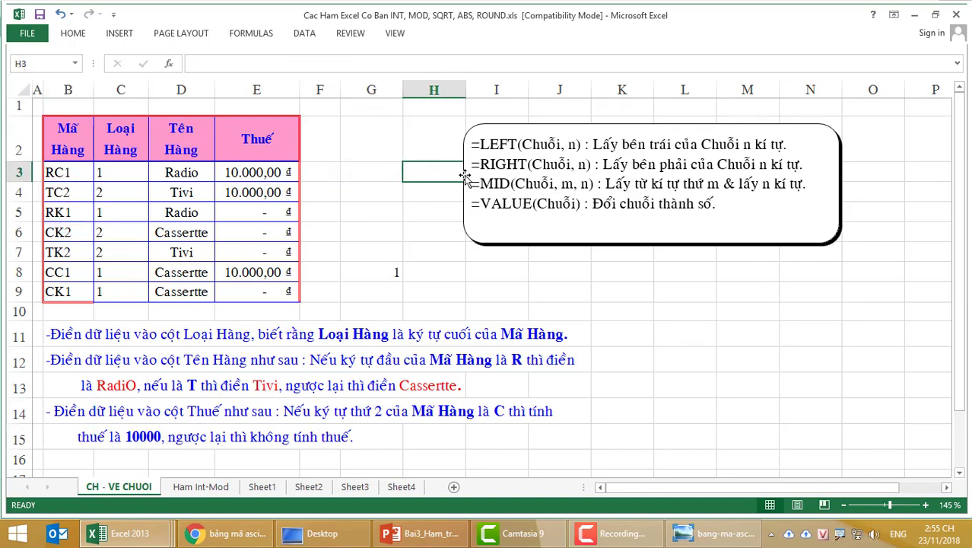
pyautogui.write('=len(')
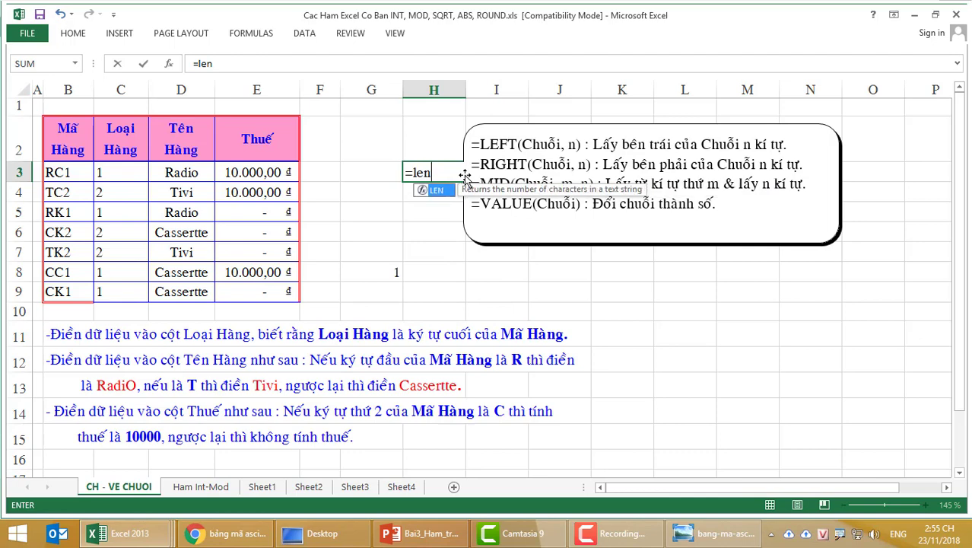
pyautogui.click(76, 168)
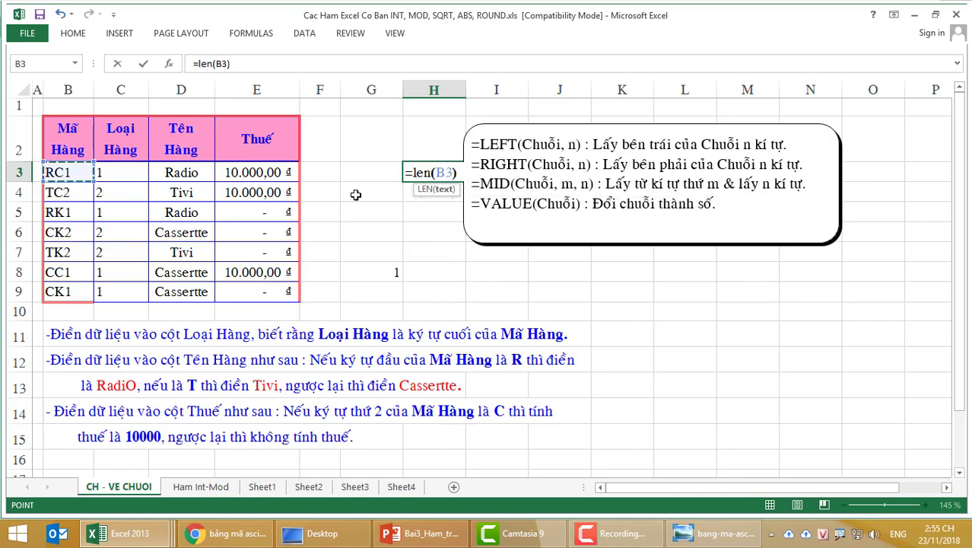
pyautogui.write(')')
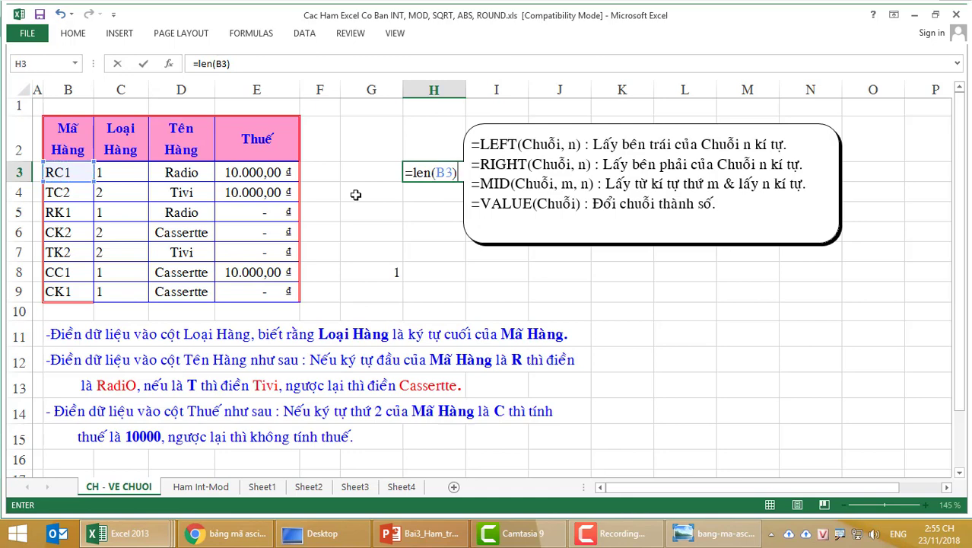
pyautogui.press('Return')
pyautogui.press('Up')
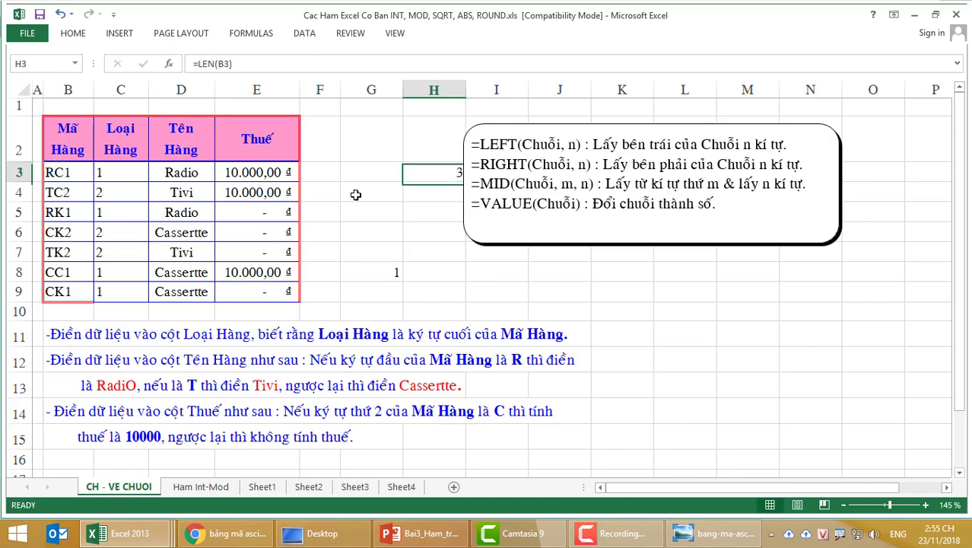
# Step: Change the argument of the LEN formula in H3 to D3
pyautogui.doubleClick(423, 172)
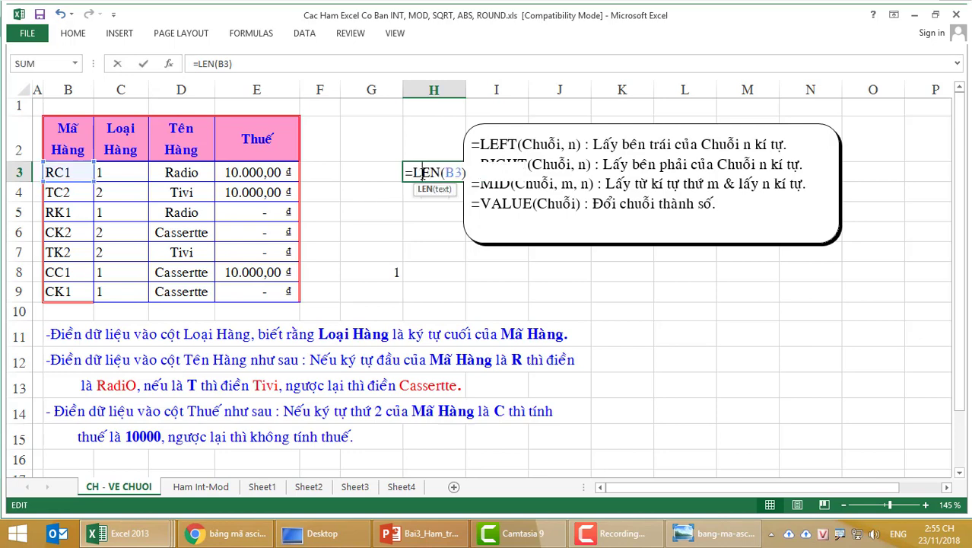
pyautogui.doubleClick(454, 173)
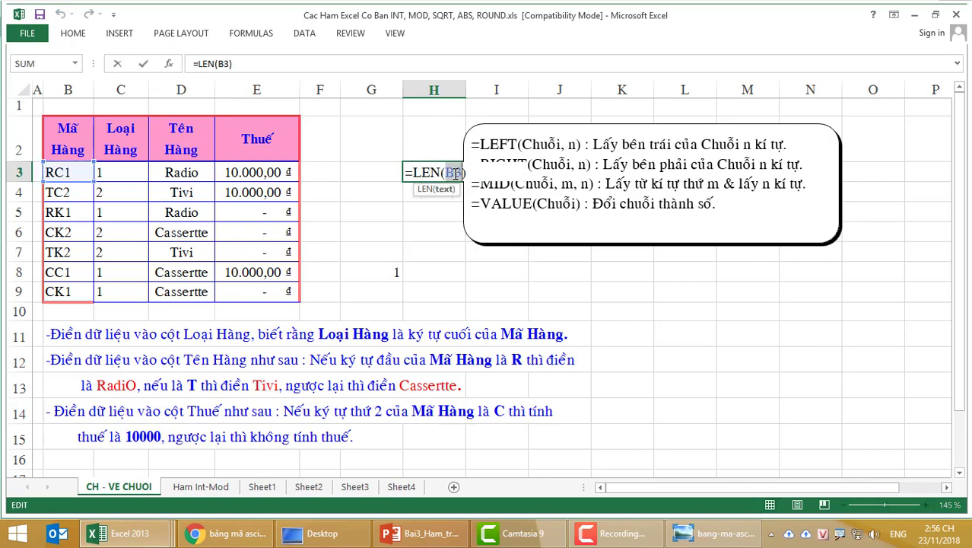
pyautogui.click(185, 173)
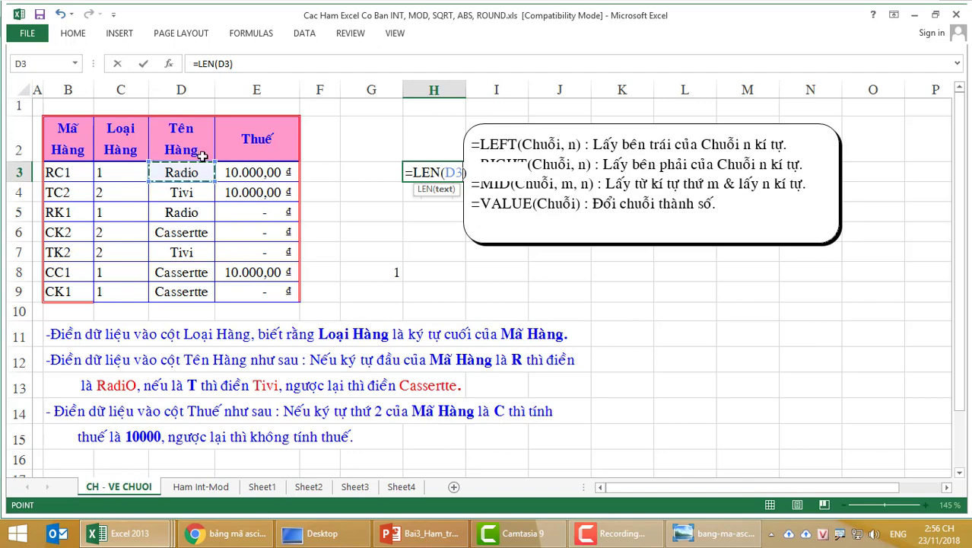
pyautogui.press('Return')
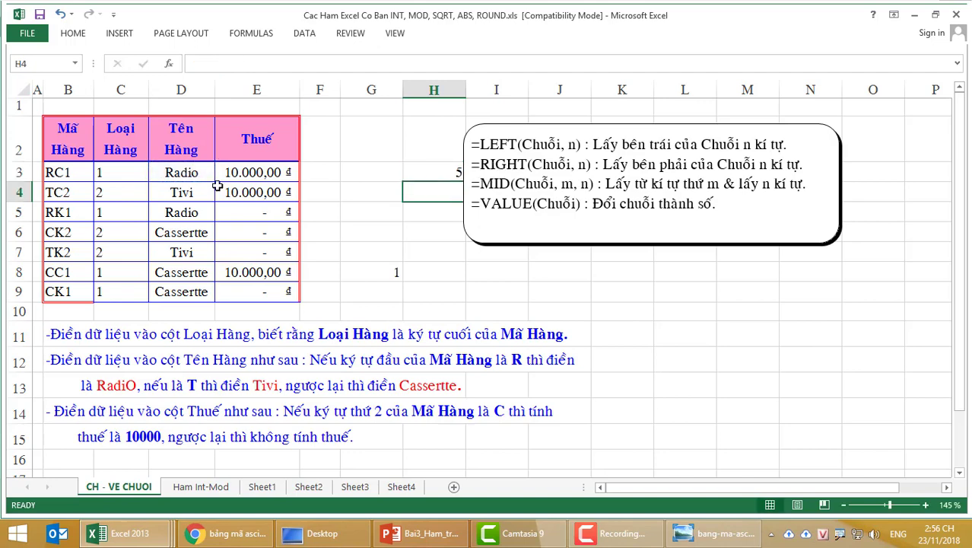
# Step: Shift the notes box clear of column H and fill the LEN formula from H3 down to H9
pyautogui.moveTo(489, 140); pyautogui.dragTo(524, 141)
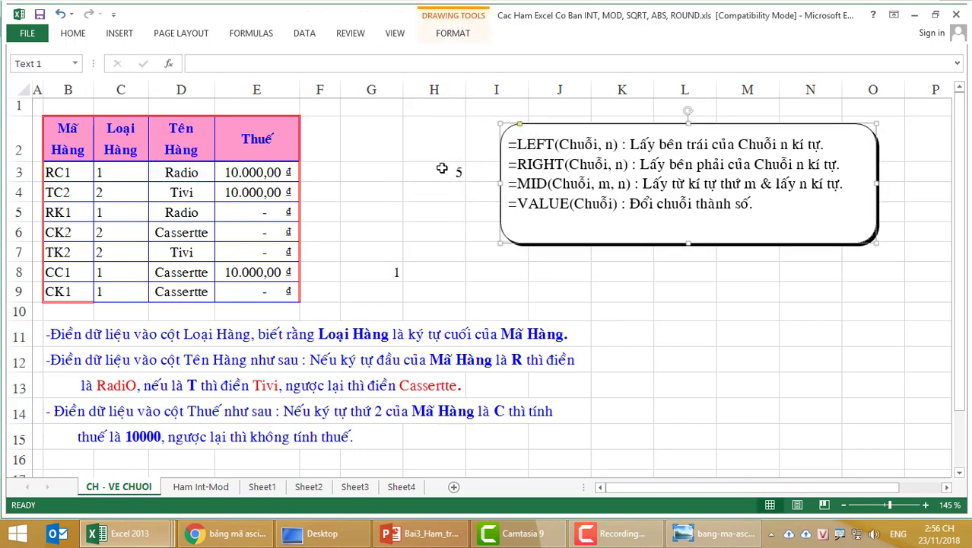
pyautogui.click(455, 178)
pyautogui.moveTo(456, 180); pyautogui.dragTo(456, 300)
# Step: Check the LEN formulas in H4:H9 one by one against the Tên Hàng names
pyautogui.click(440, 192)
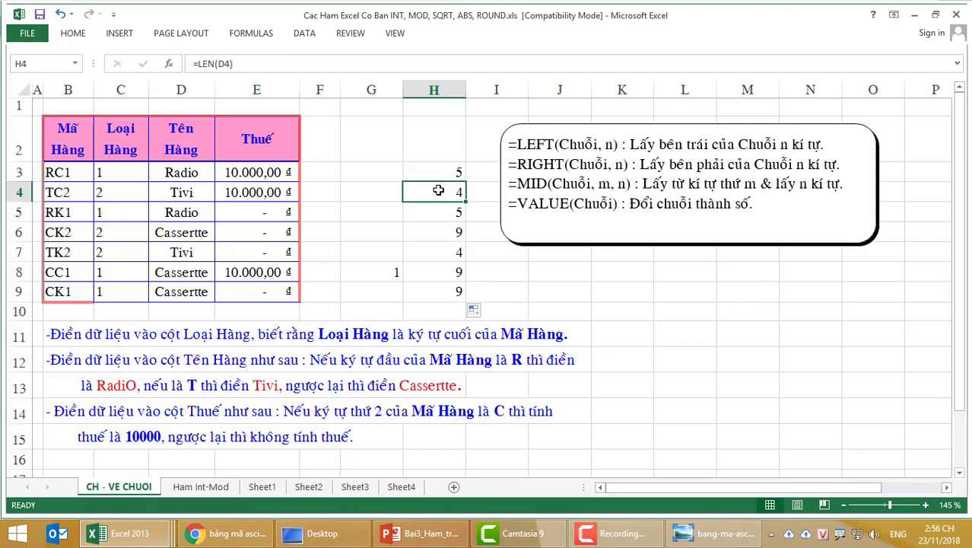
pyautogui.click(435, 211)
pyautogui.click(436, 232)
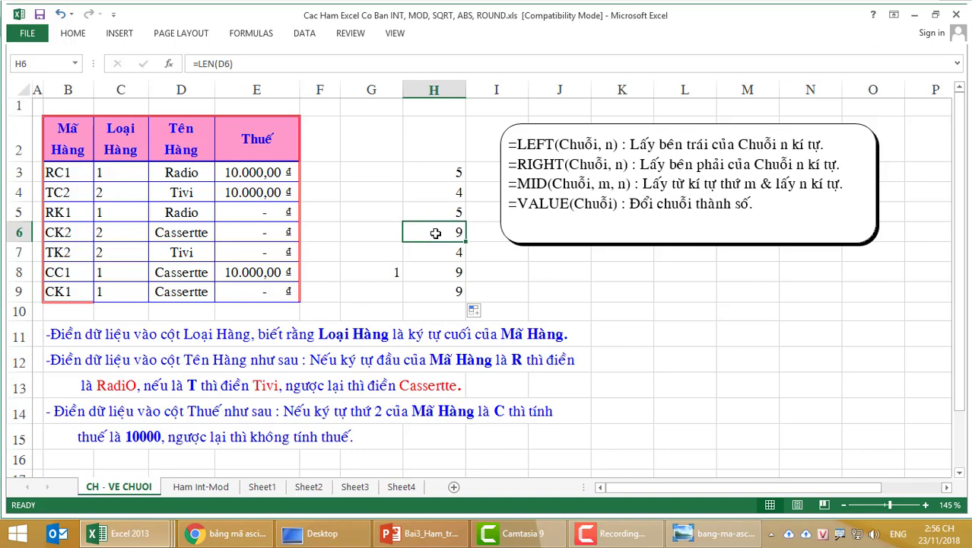
pyautogui.click(435, 254)
pyautogui.click(434, 274)
pyautogui.click(435, 292)
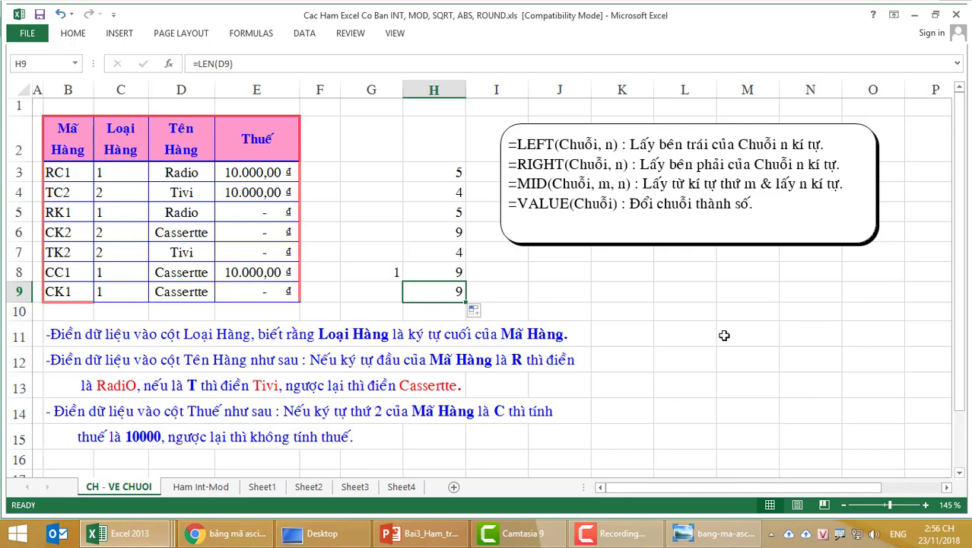
# Step: Clear the LEN results from H3:H9
pyautogui.moveTo(455, 174); pyautogui.dragTo(442, 294)
pyautogui.press('Delete')
pyautogui.click(190, 173)
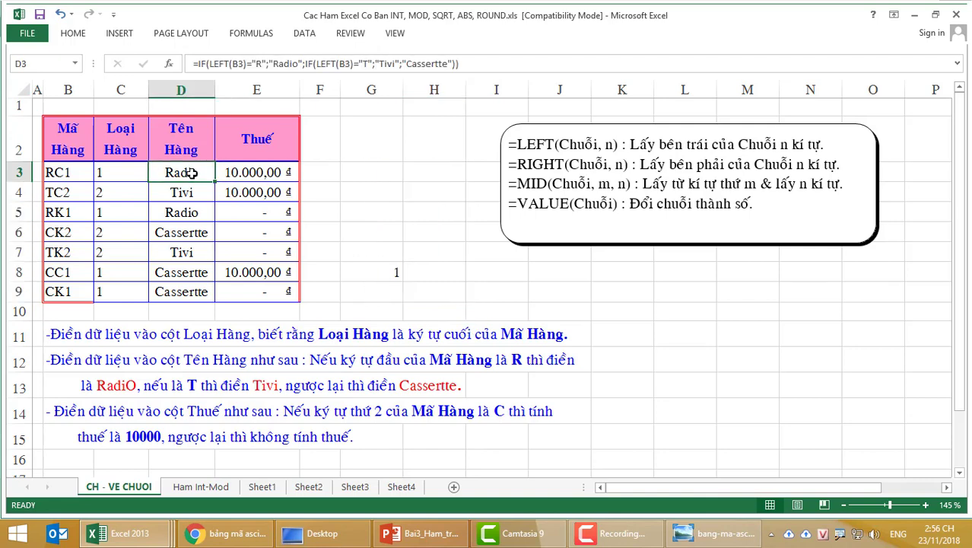
pyautogui.hotkey('ctrl', 'c')
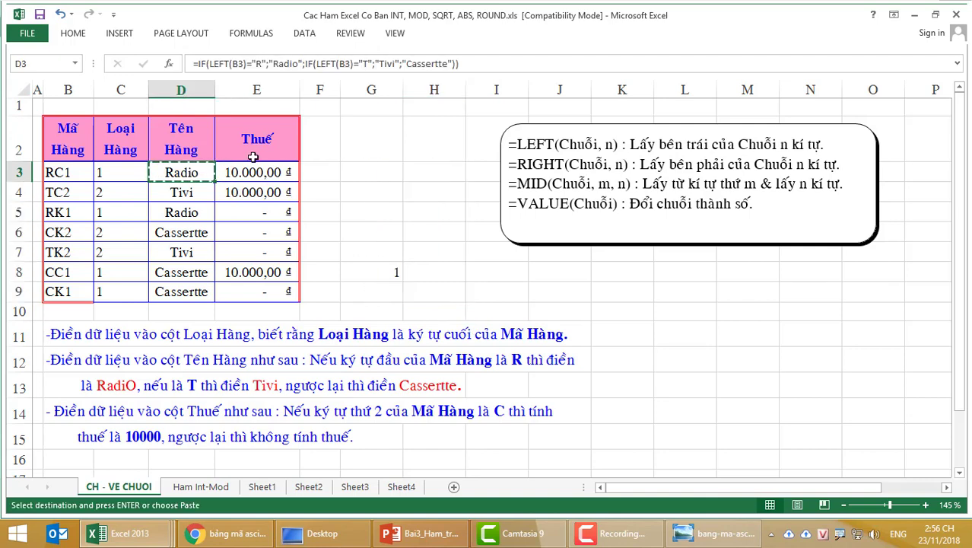
pyautogui.press('Escape')
pyautogui.click(562, 271)
pyautogui.rightClick(561, 272)
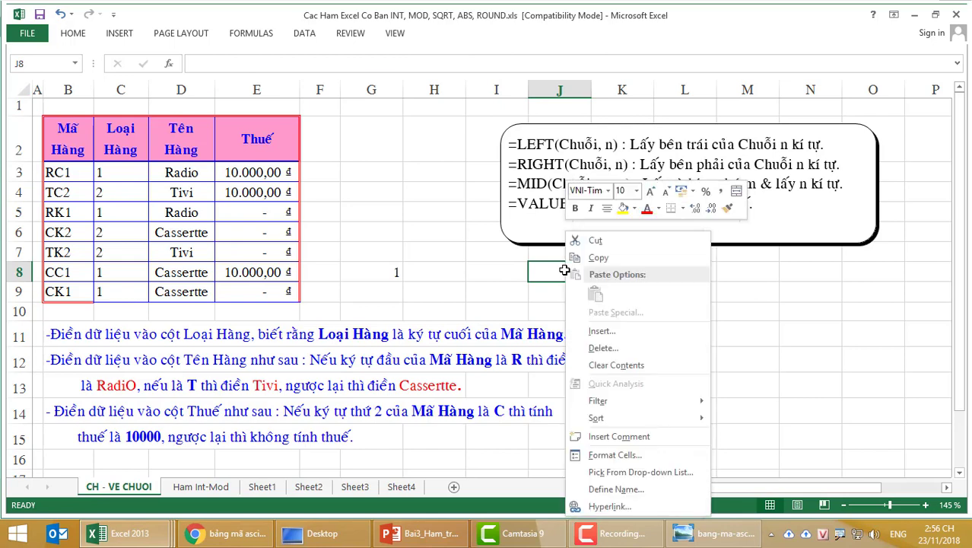
pyautogui.click(556, 275)
# Step: Copy D3, paste only its value into J8, and compare the pasted content with the formula in D3
pyautogui.click(180, 172)
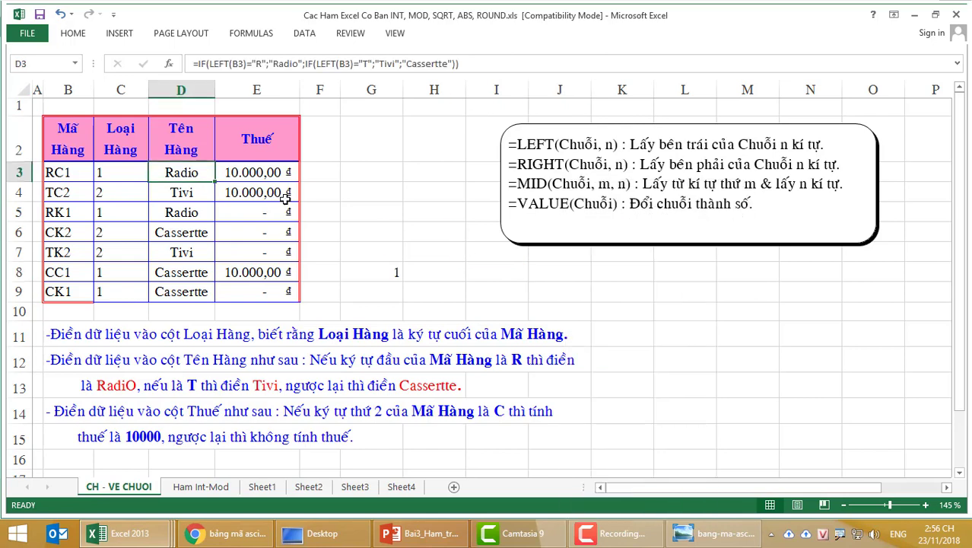
pyautogui.hotkey('ctrl', 'c')
pyautogui.rightClick(570, 280)
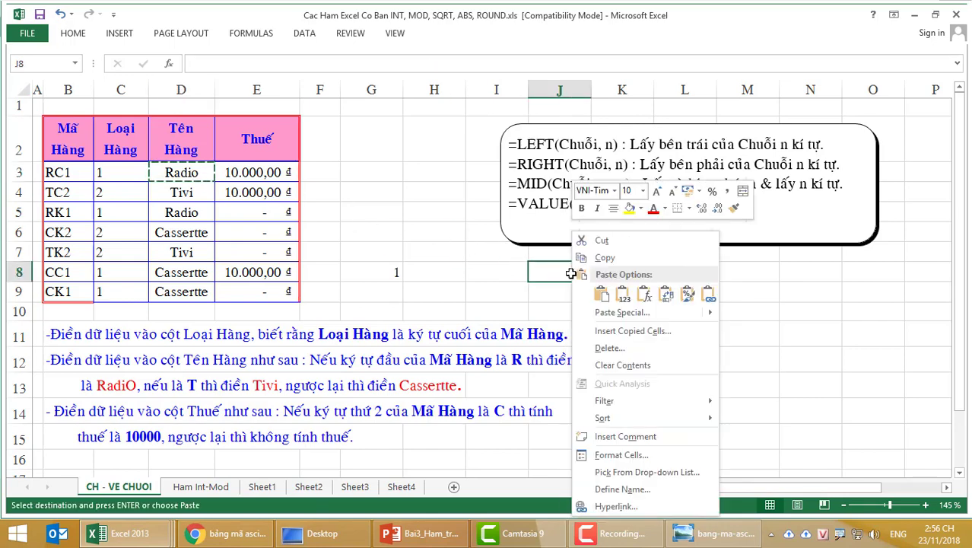
pyautogui.click(626, 290)
pyautogui.doubleClick(570, 271)
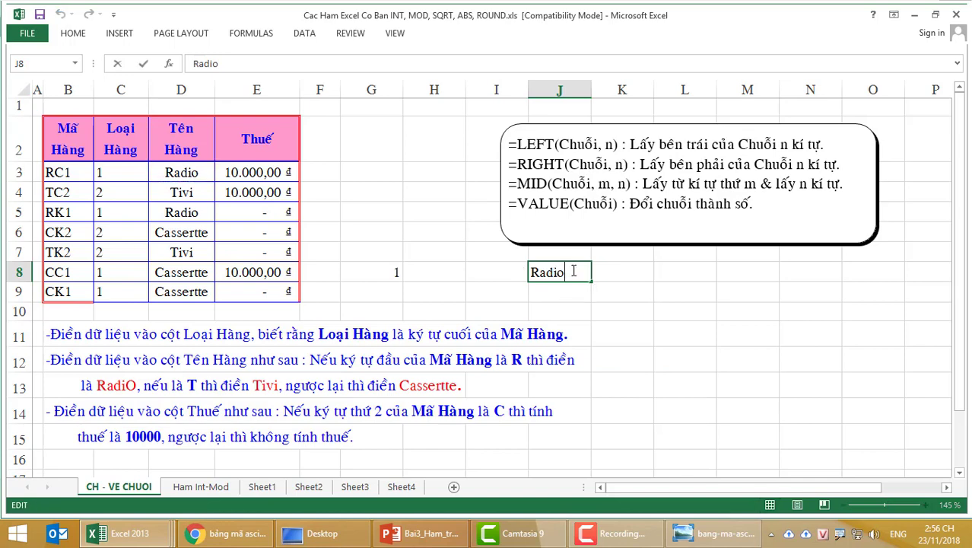
pyautogui.press('Return')
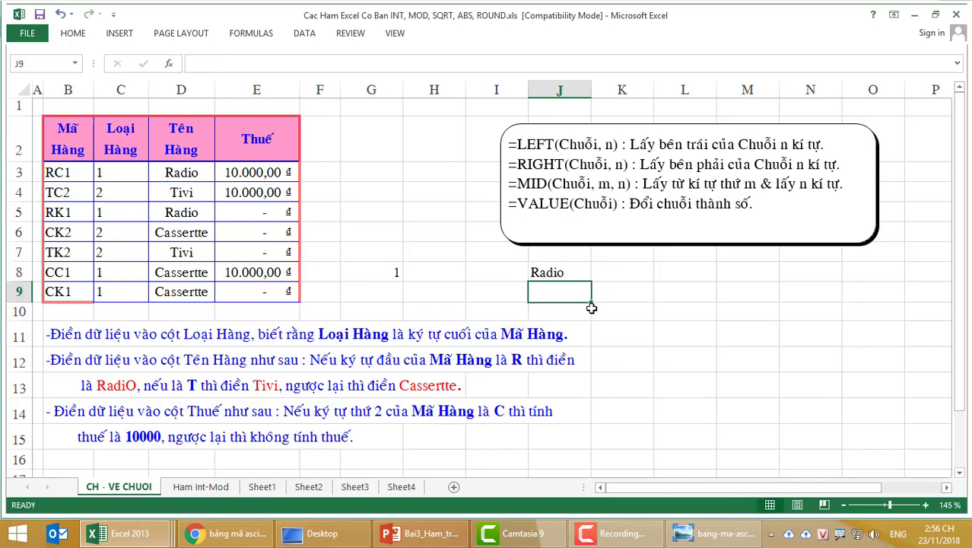
pyautogui.click(181, 174)
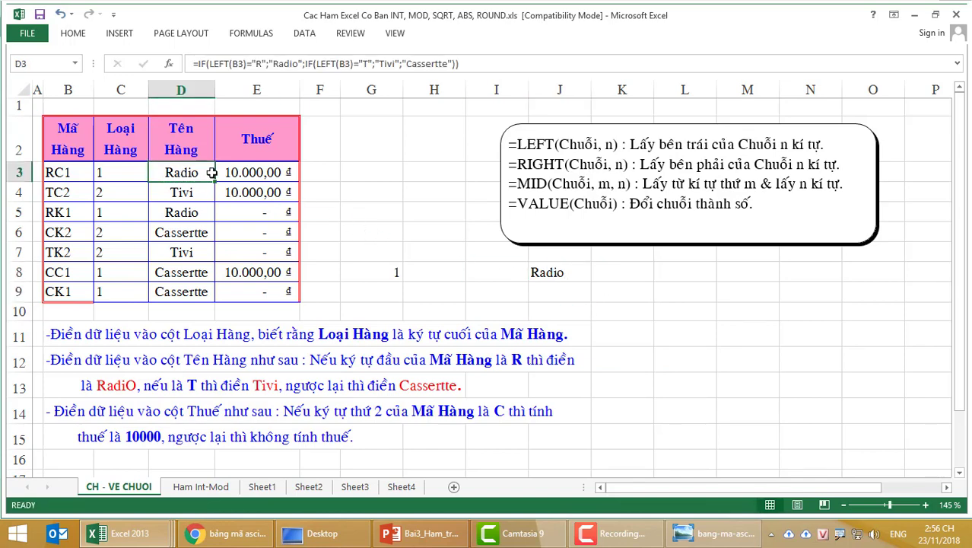
# Step: Copy the Tên Hàng result in D4 and paste only its value into J9
pyautogui.click(559, 271)
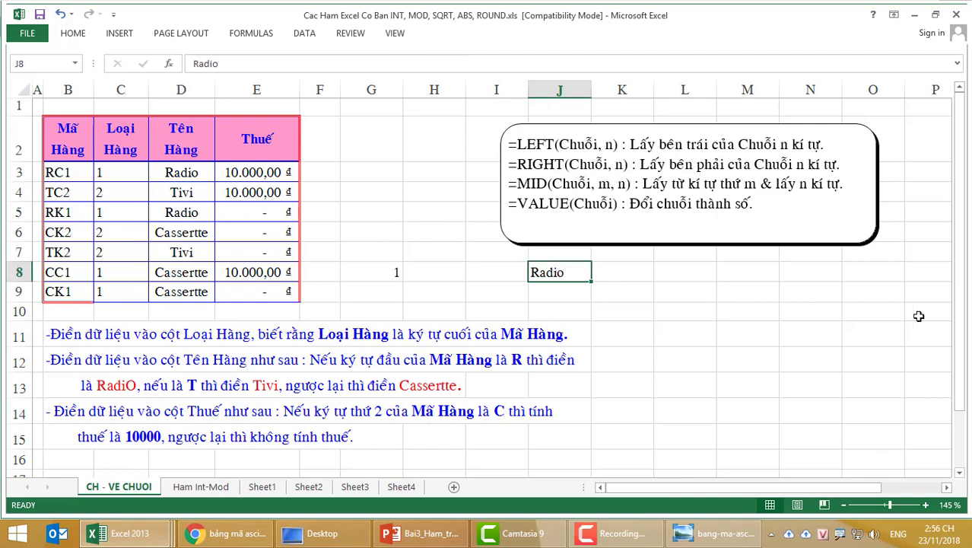
pyautogui.click(182, 197)
pyautogui.hotkey('ctrl', 'c')
pyautogui.click(564, 291)
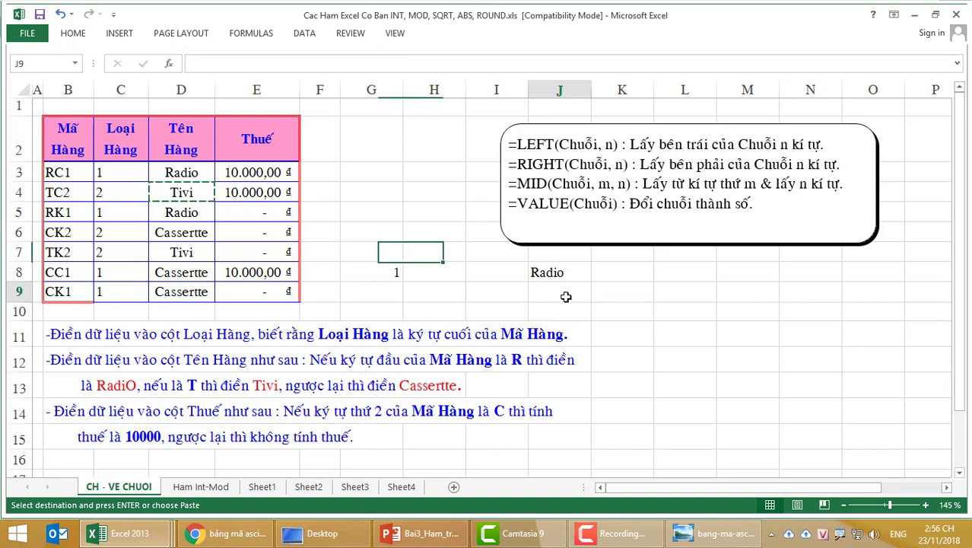
pyautogui.rightClick(566, 292)
pyautogui.click(618, 74)
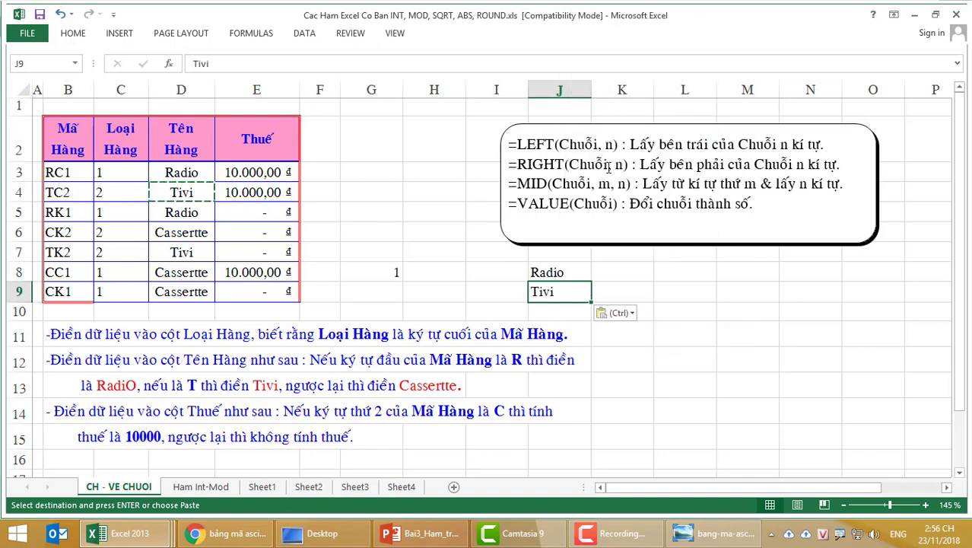
# Step: Enter the comparison formula =D4=J9 in K9
pyautogui.click(646, 289)
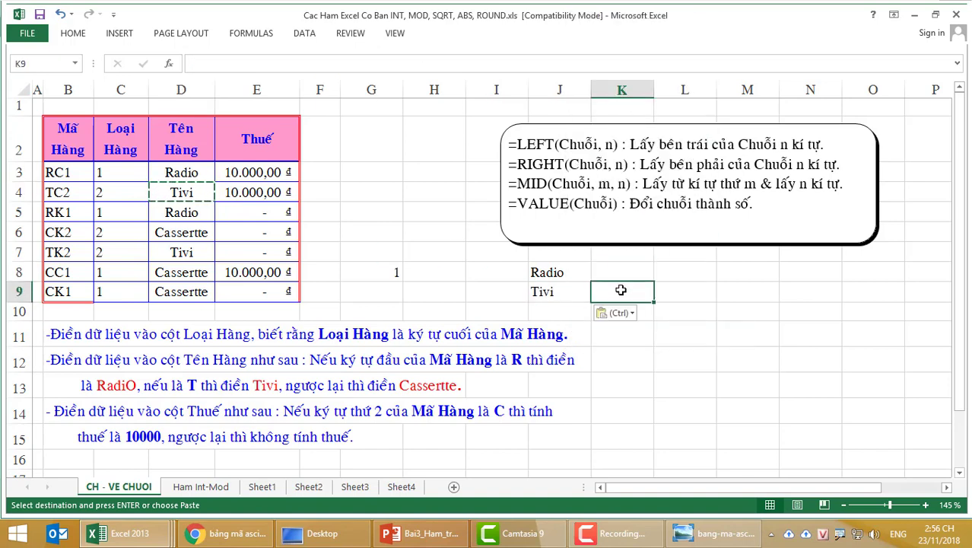
pyautogui.write('=')
pyautogui.click(175, 192)
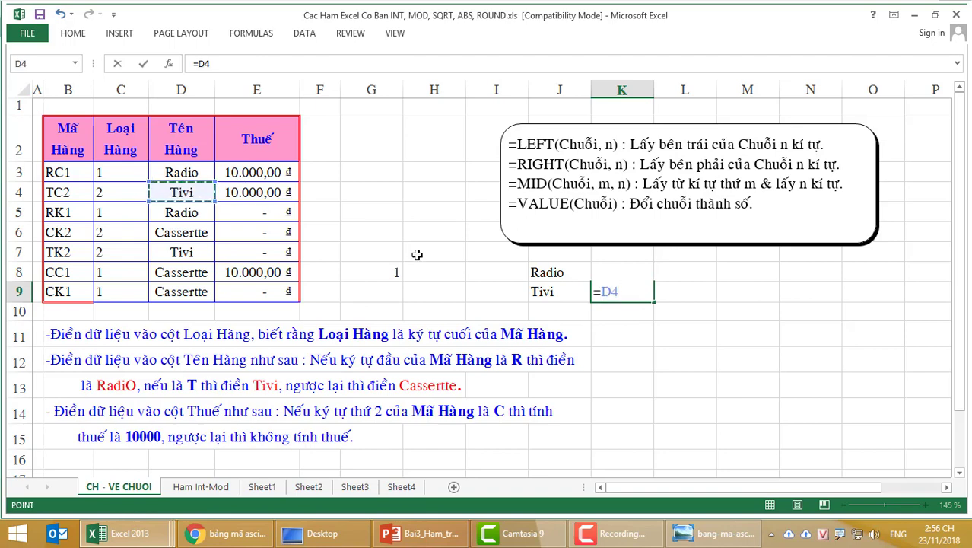
pyautogui.write('=')
pyautogui.click(543, 294)
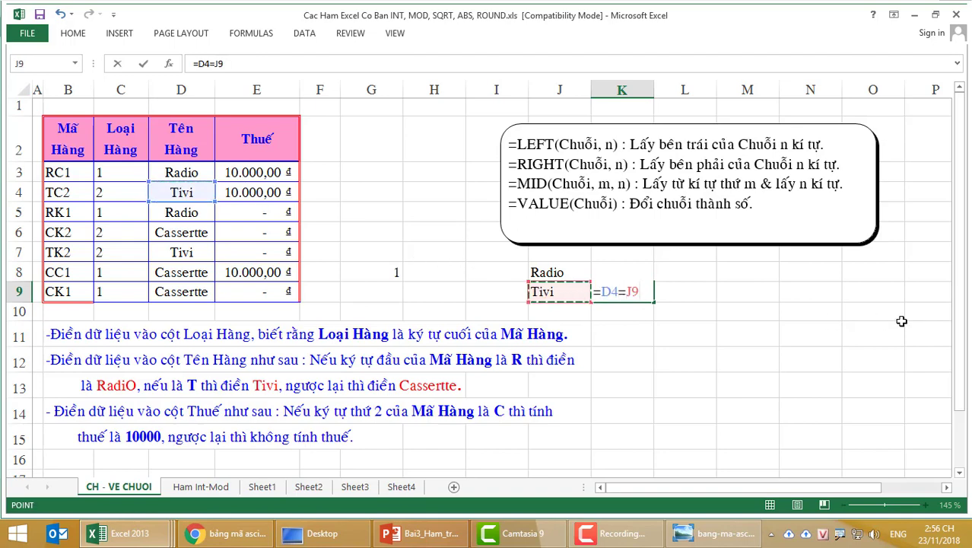
pyautogui.press('Return')
# Step: Enter the comparison formula =D3=J8 in K8
pyautogui.click(618, 274)
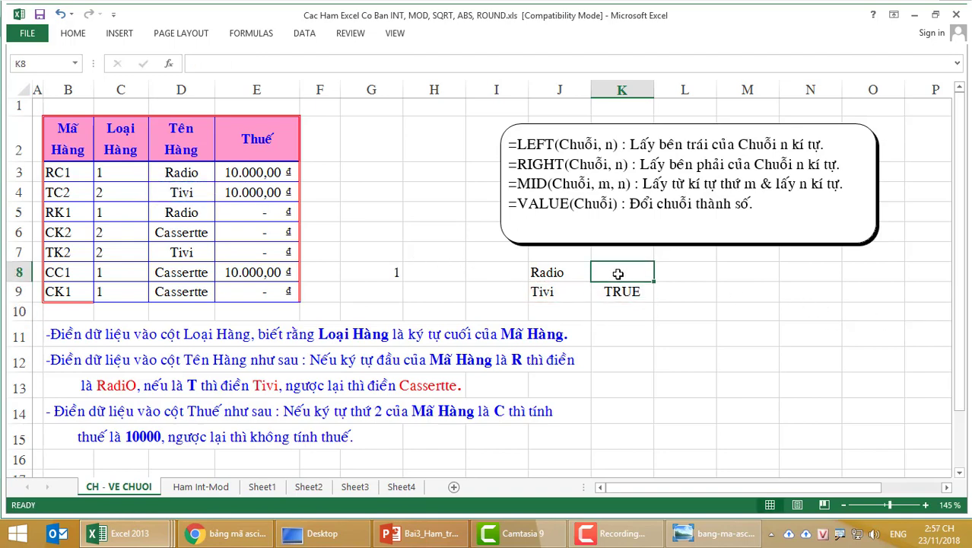
pyautogui.write('=')
pyautogui.click(186, 167)
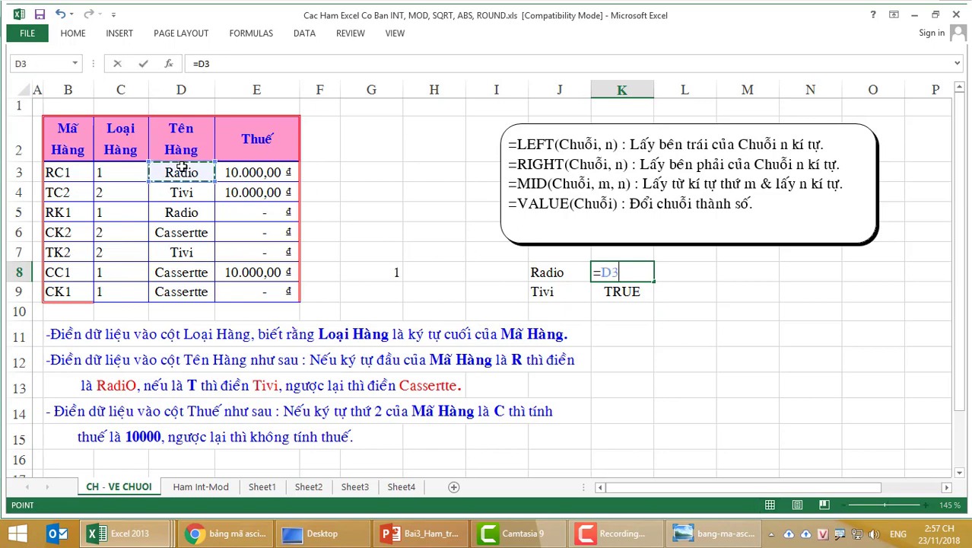
pyautogui.write('=')
pyautogui.click(564, 271)
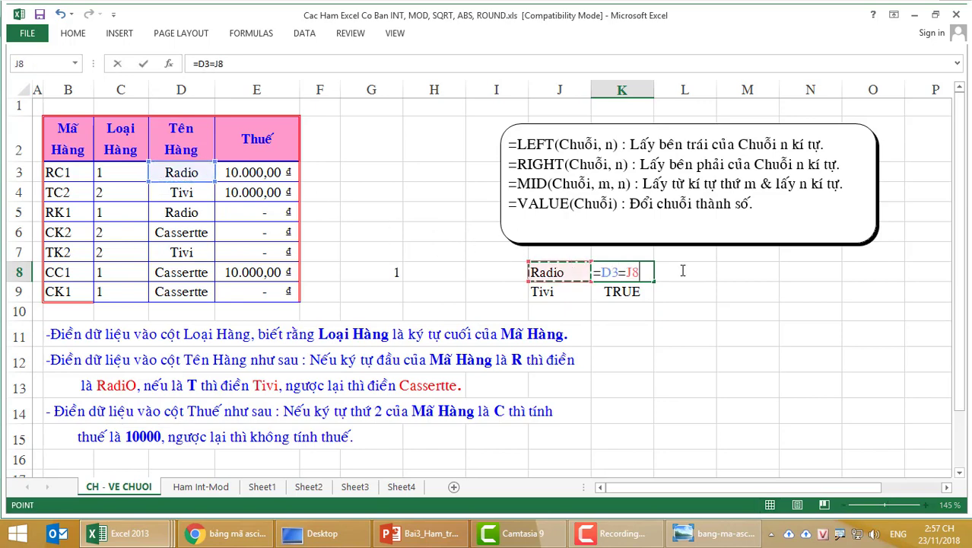
pyautogui.press('Return')
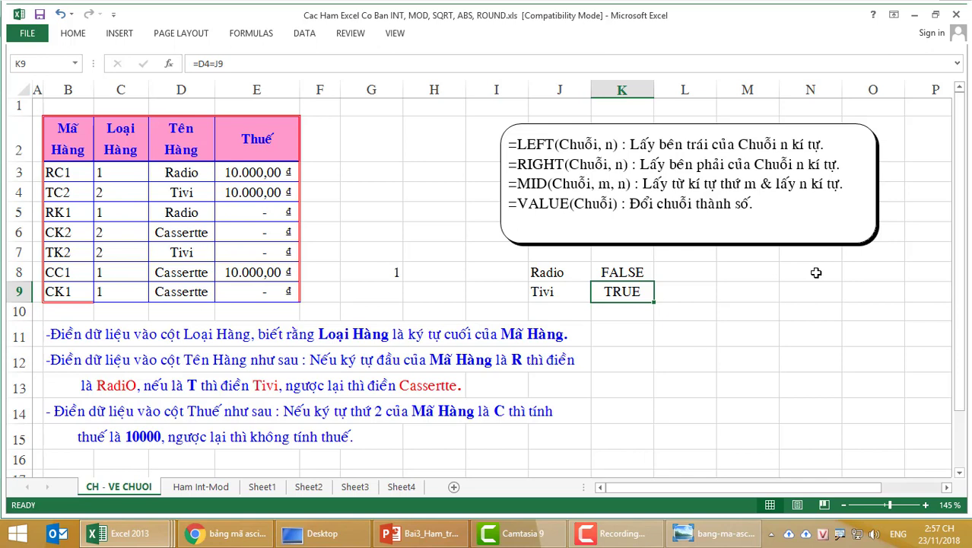
# Step: Examine the text in J8 for extra spaces
pyautogui.click(558, 273)
pyautogui.doubleClick(559, 273)
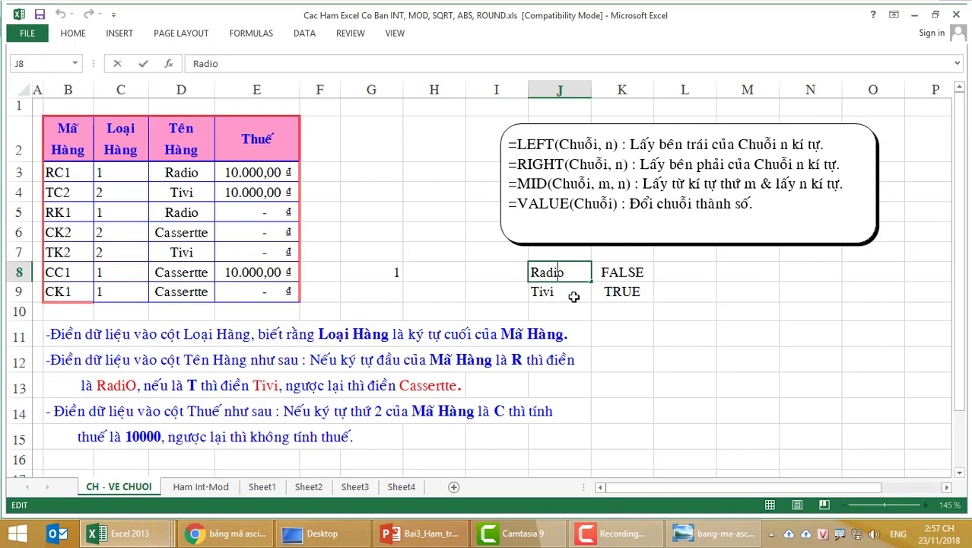
pyautogui.click(299, 63)
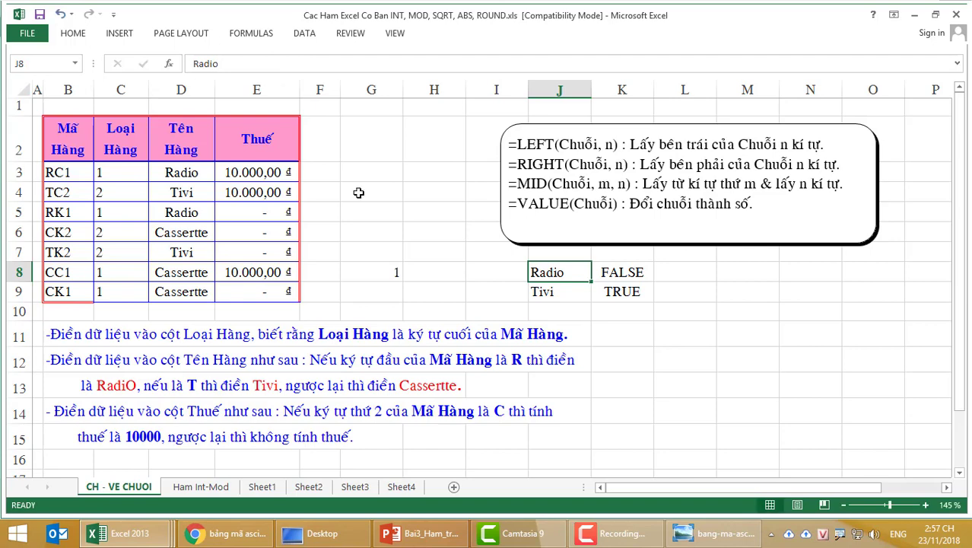
# Step: Enter the sample text "Phu Lam" in L8
pyautogui.click(690, 271)
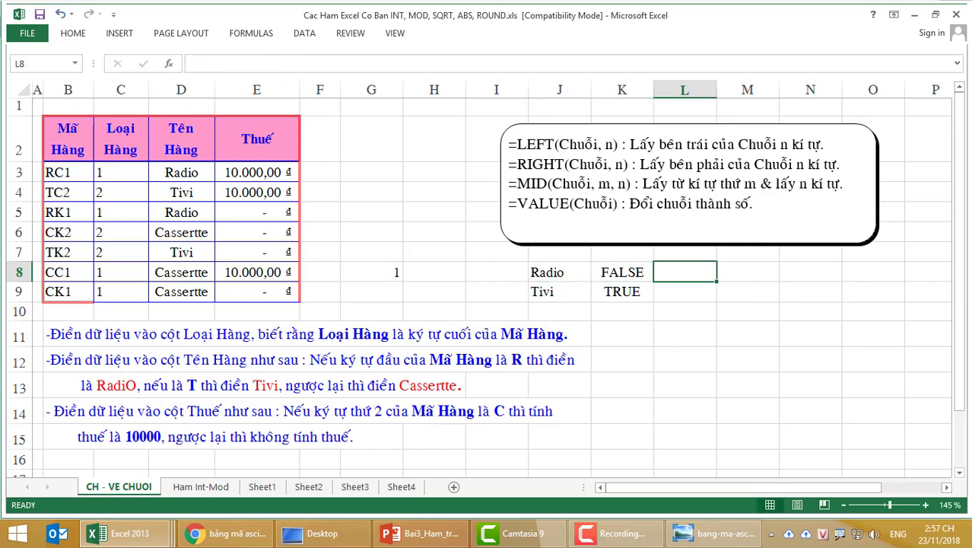
pyautogui.write('Phu')
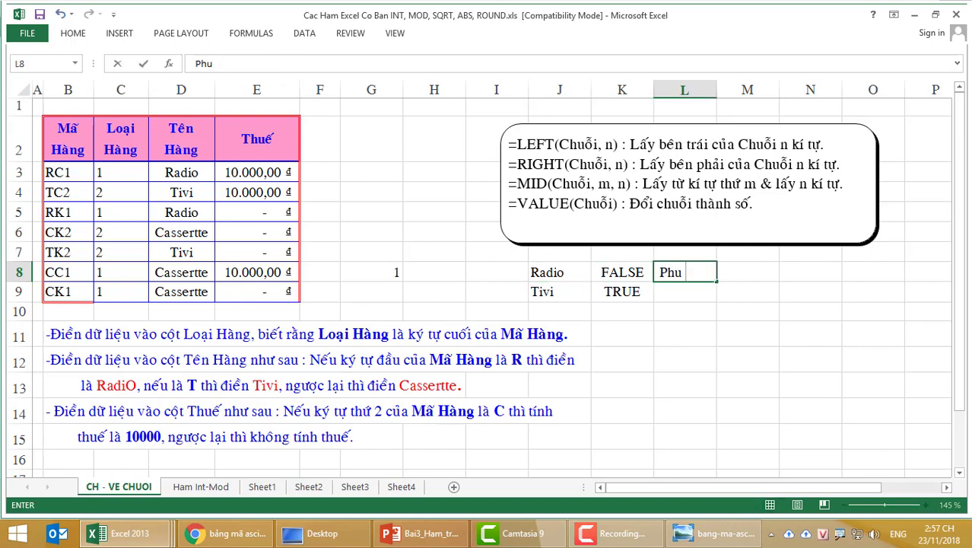
pyautogui.write(' Lam')
pyautogui.press('Return')
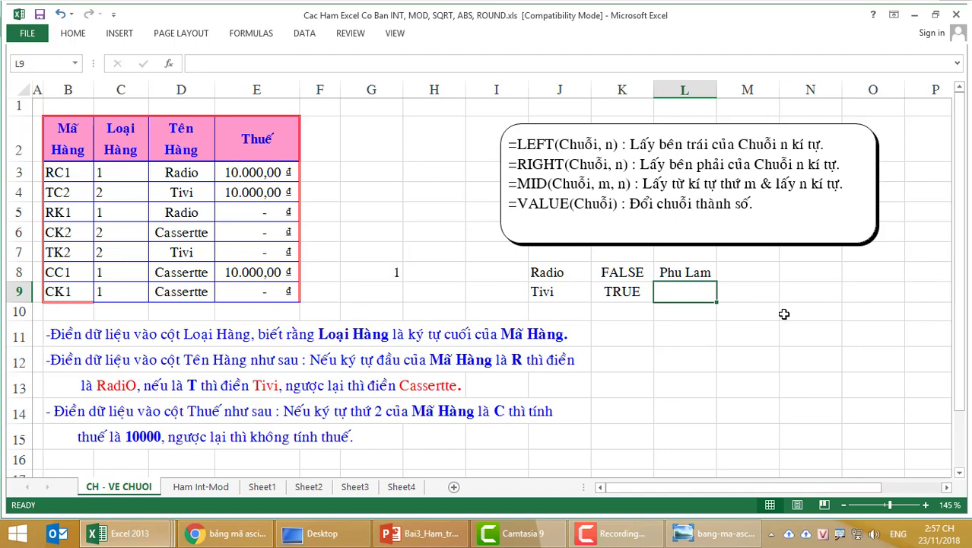
# Step: Clear the comparison formula from K8 and the sample text from L8
pyautogui.click(627, 273)
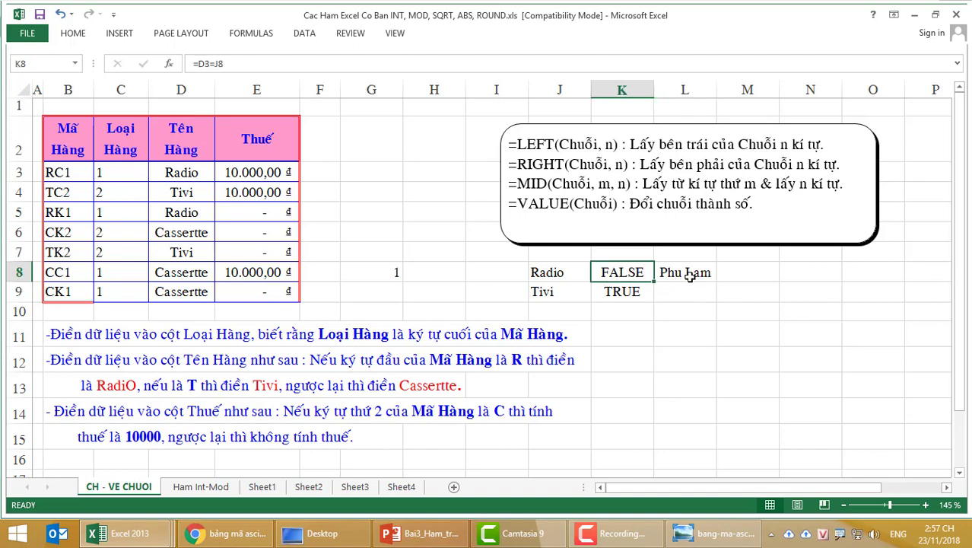
pyautogui.press('Delete')
pyautogui.press('Right')
pyautogui.press('Delete')
# Step: Enter =TRIM(J8) in K8 to strip the extra spaces from the text in J8
pyautogui.press('Left')
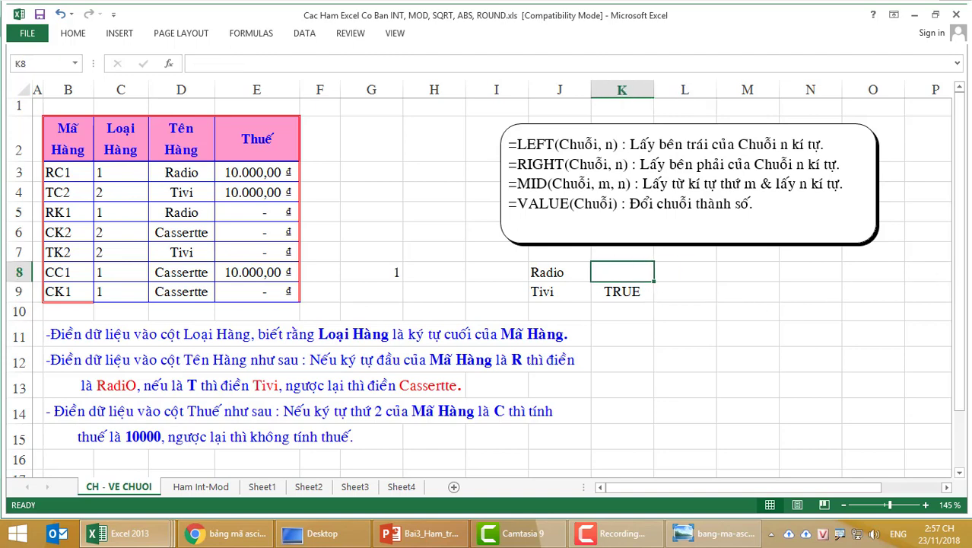
pyautogui.write('=t')
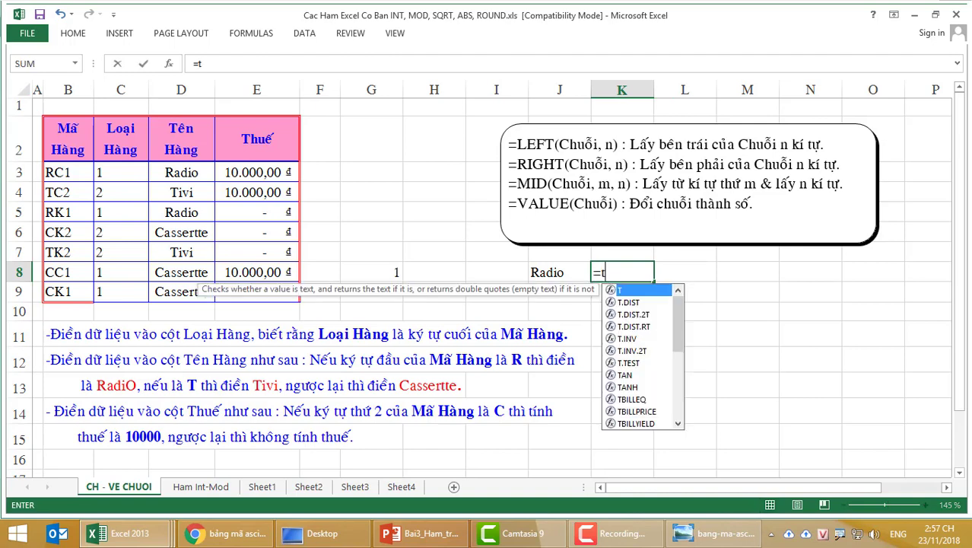
pyautogui.write('rim(')
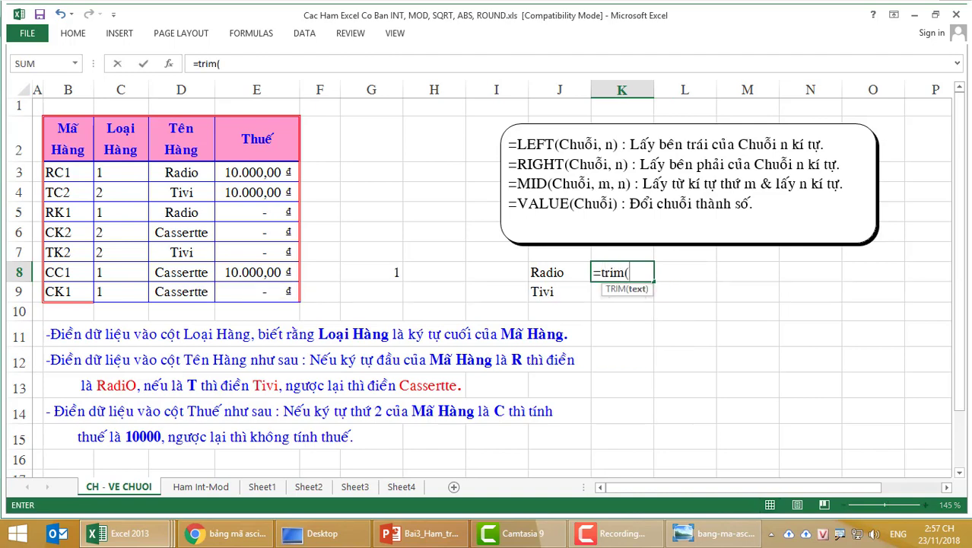
pyautogui.click(547, 273)
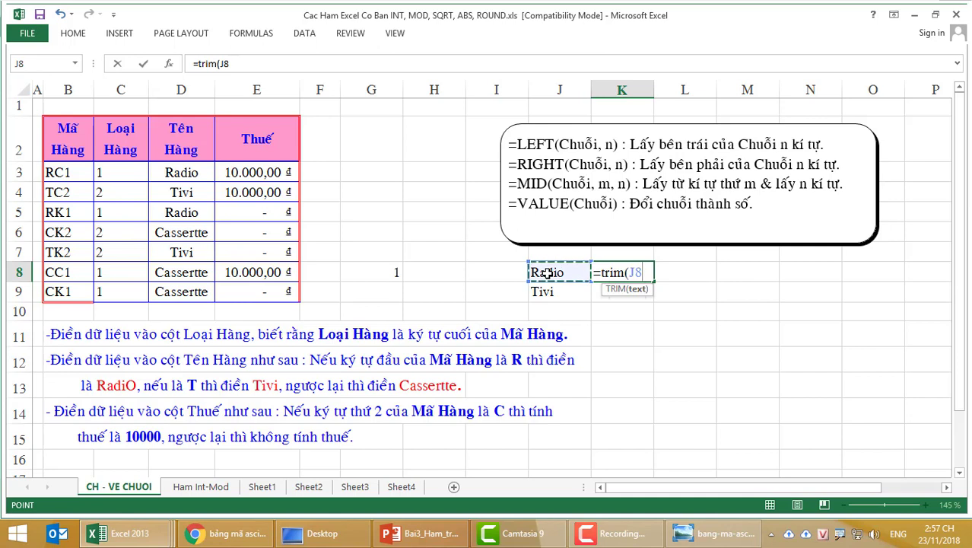
pyautogui.write(')')
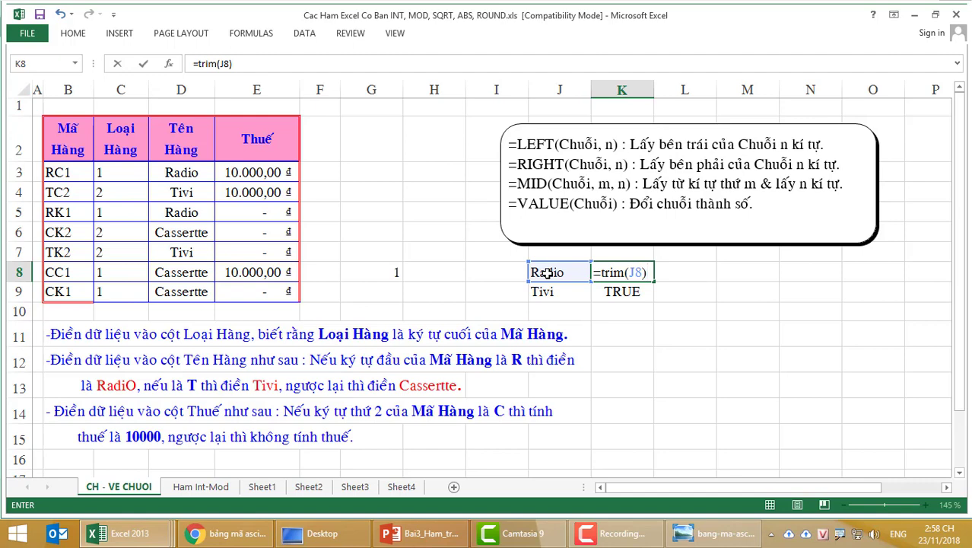
pyautogui.press('Return')
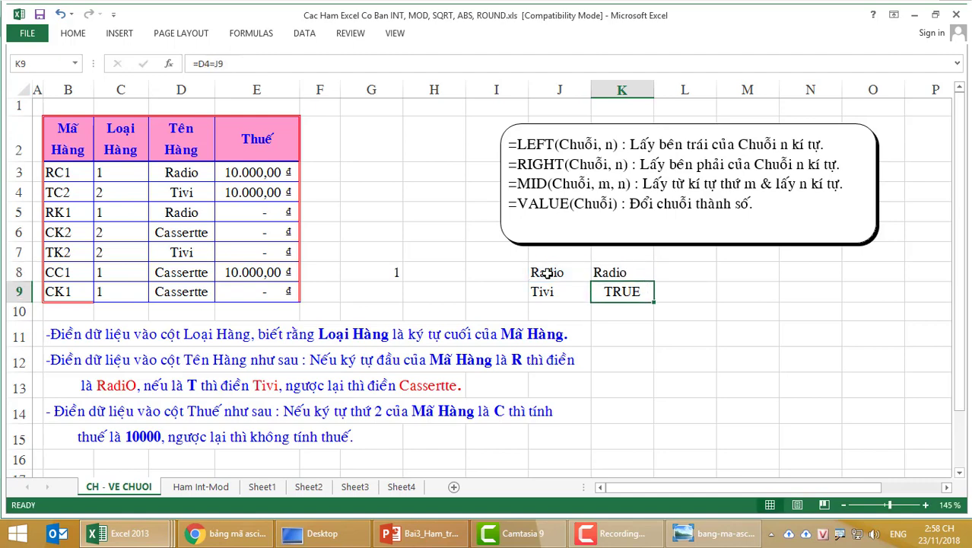
# Step: Enter =D3=K8 in L8 to compare the original product name with the trimmed text
pyautogui.press('Up')
pyautogui.press('Right')
pyautogui.write('=')
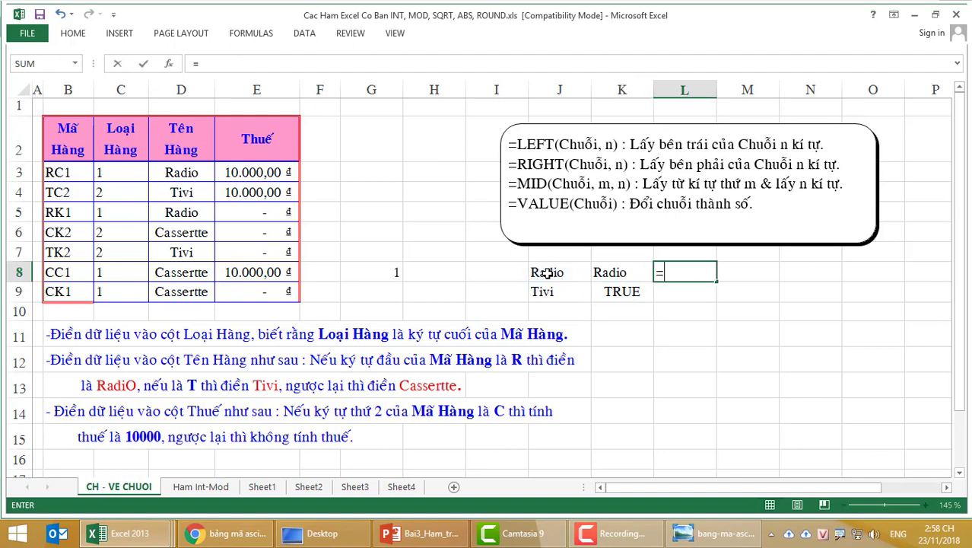
pyautogui.click(188, 170)
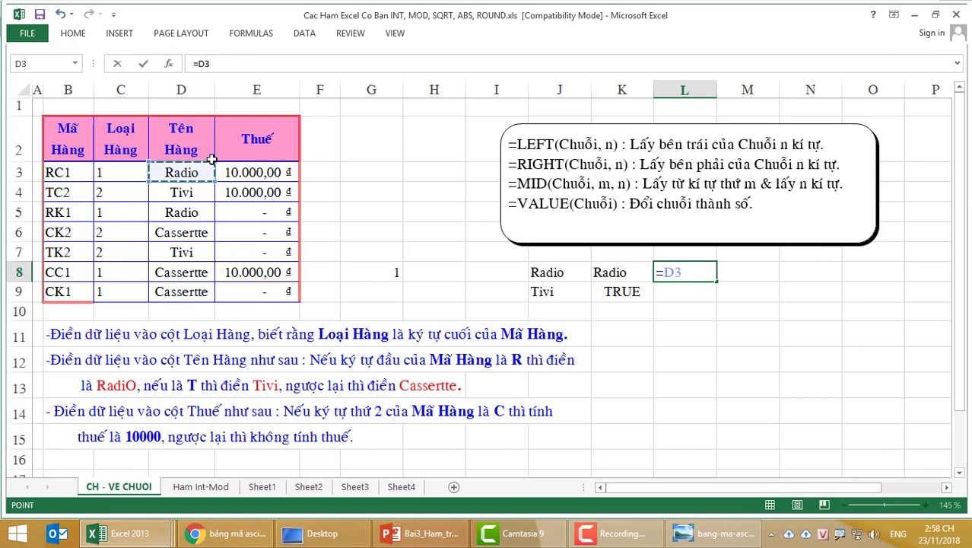
pyautogui.write('=')
pyautogui.click(618, 272)
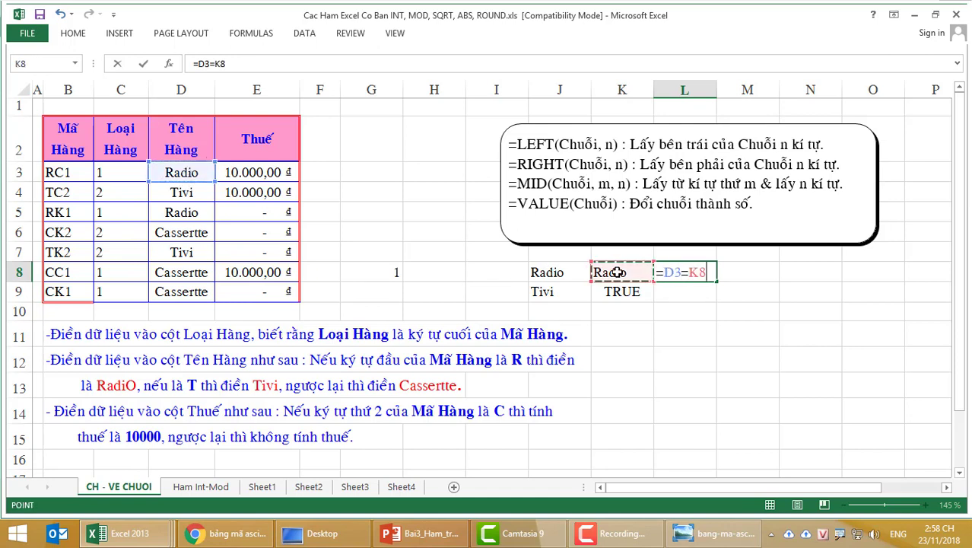
pyautogui.press('Return')
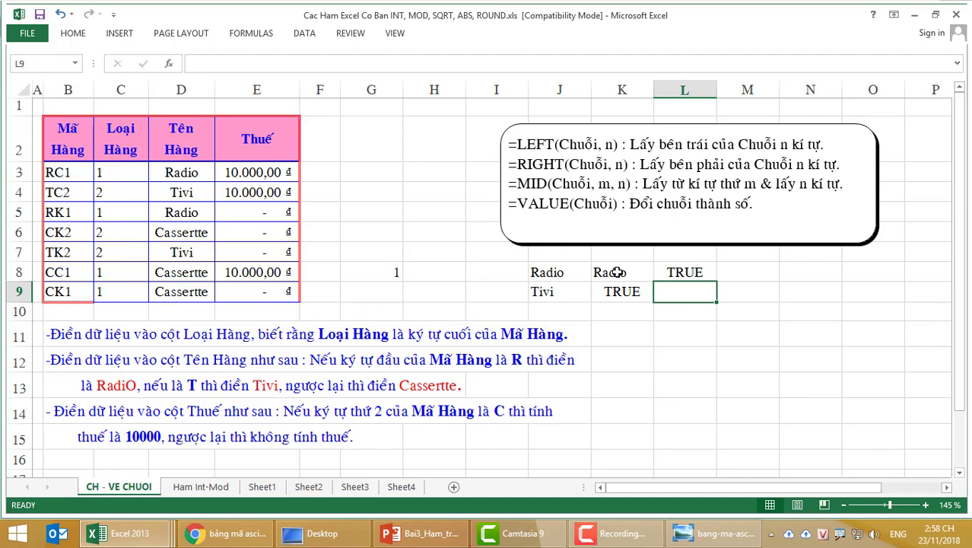
# Step: Review the formulas in K8 and L8, and switch to the Bai3_Ham_trong_MicrosoftExcel 2010 presentation in PowerPoint
pyautogui.click(618, 272)
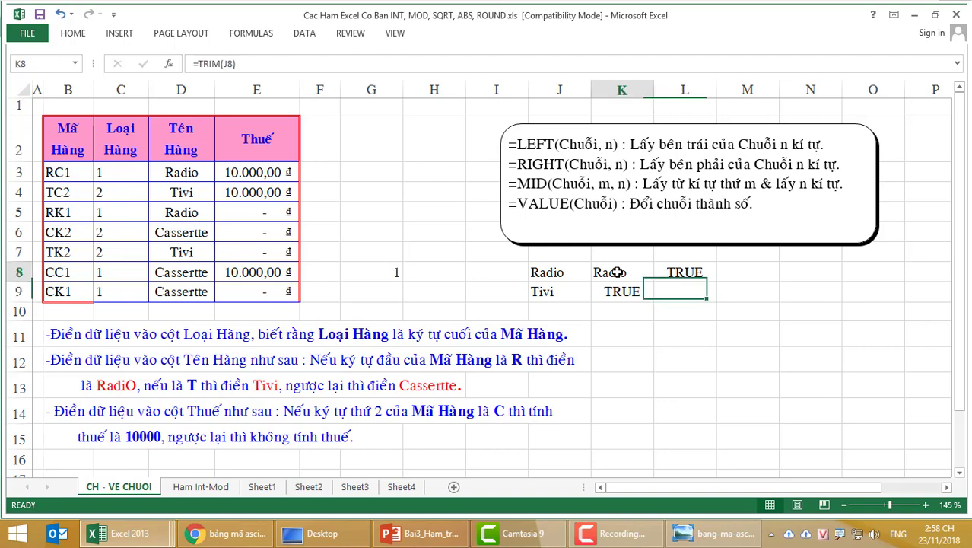
pyautogui.click(667, 276)
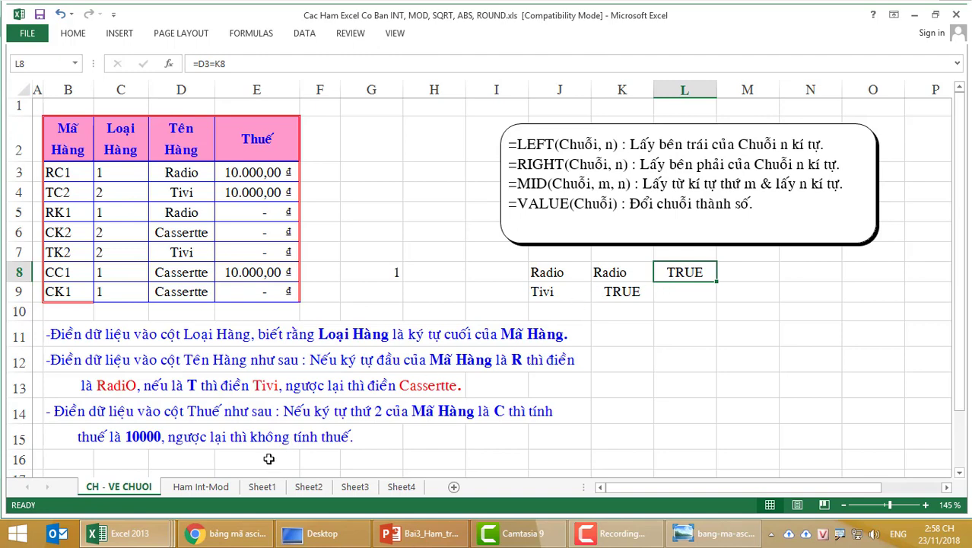
pyautogui.click(420, 533)
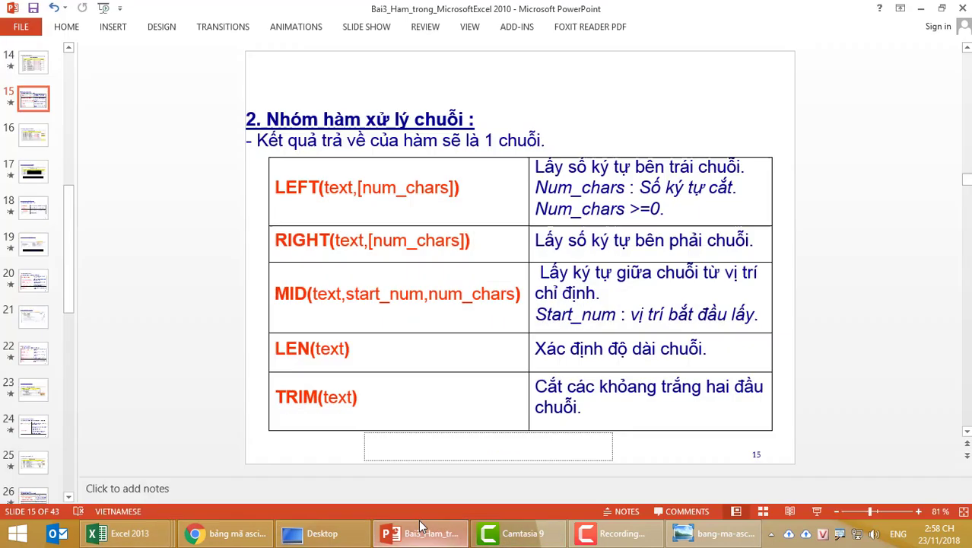